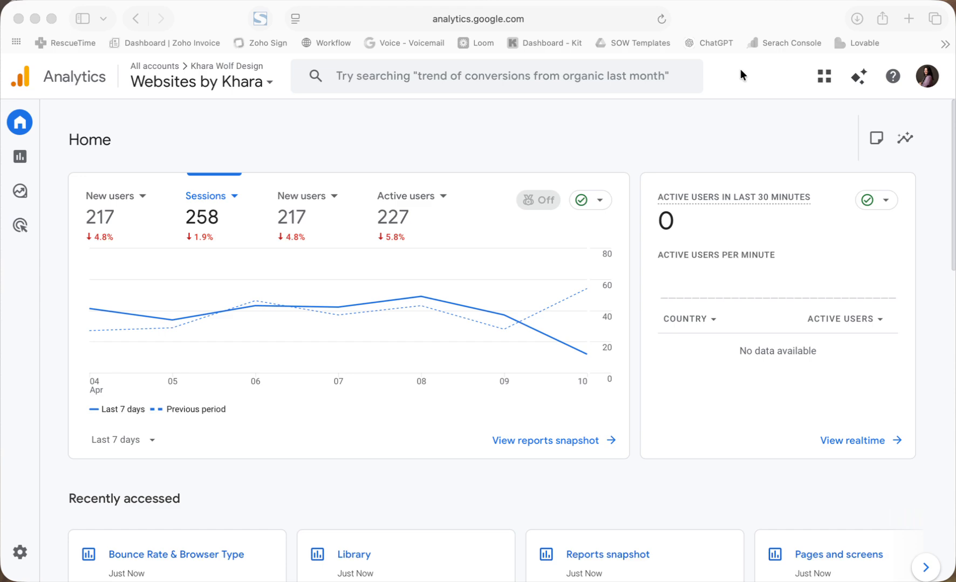
pyautogui.click(345, 19)
pyautogui.click(361, 19)
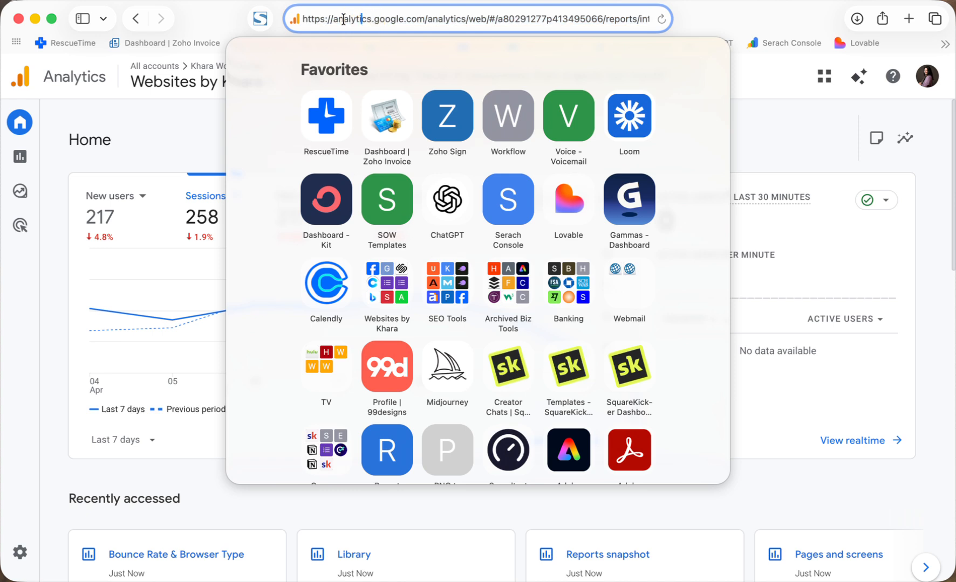
pyautogui.moveTo(333, 19); pyautogui.dragTo(427, 19)
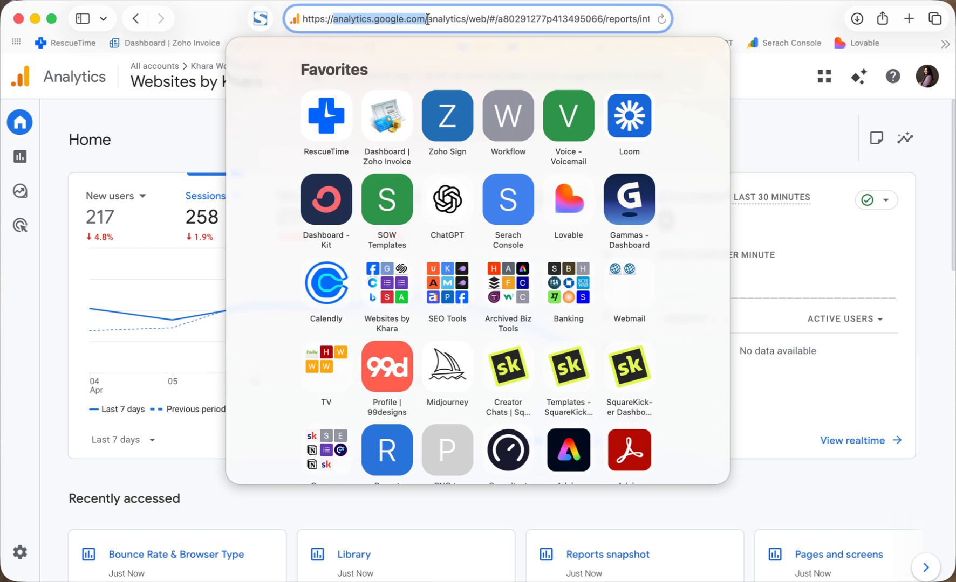
pyautogui.click(551, 54)
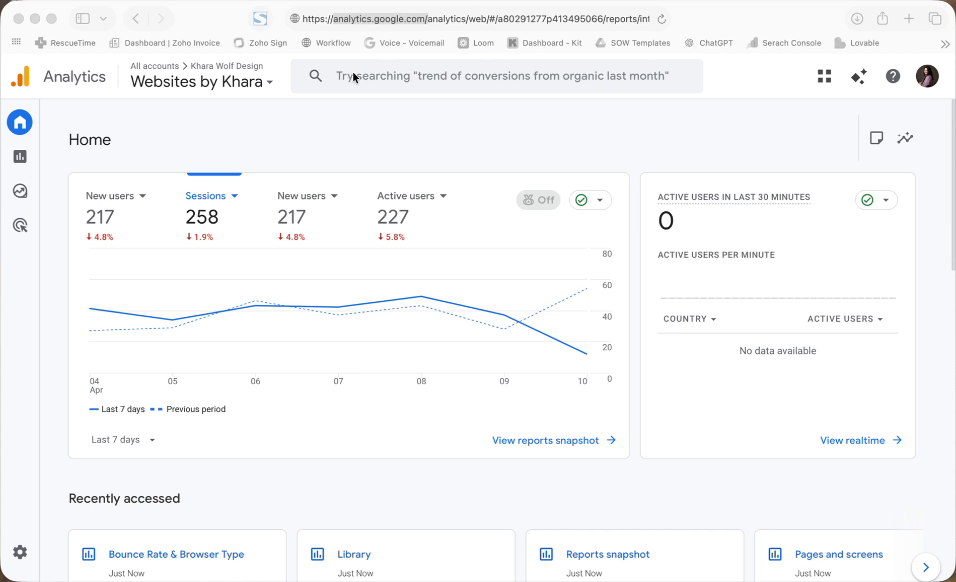
pyautogui.click(304, 124)
# Open the Pages and screens report from the Life cycle Engagement reports.
pyautogui.moveTo(20, 156)
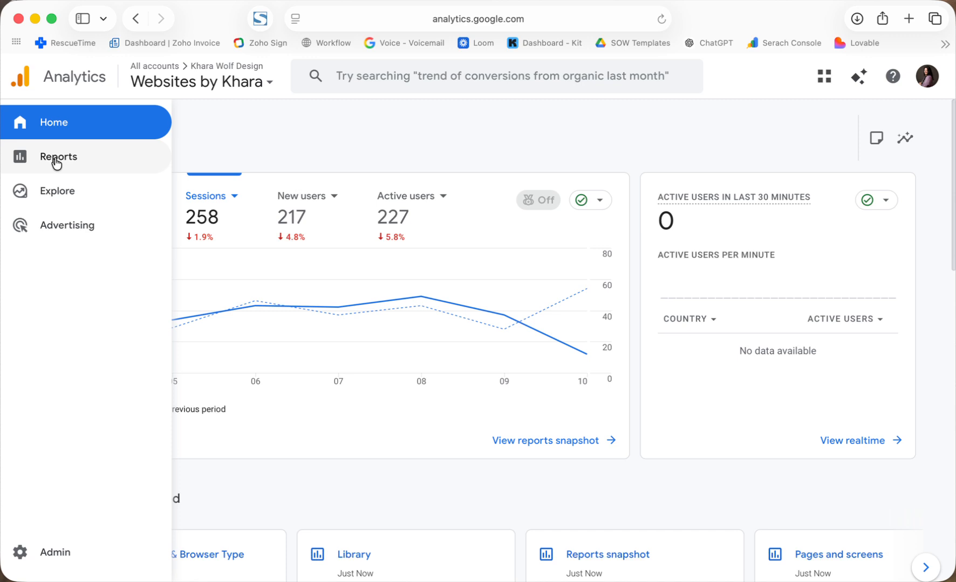
pyautogui.click(56, 160)
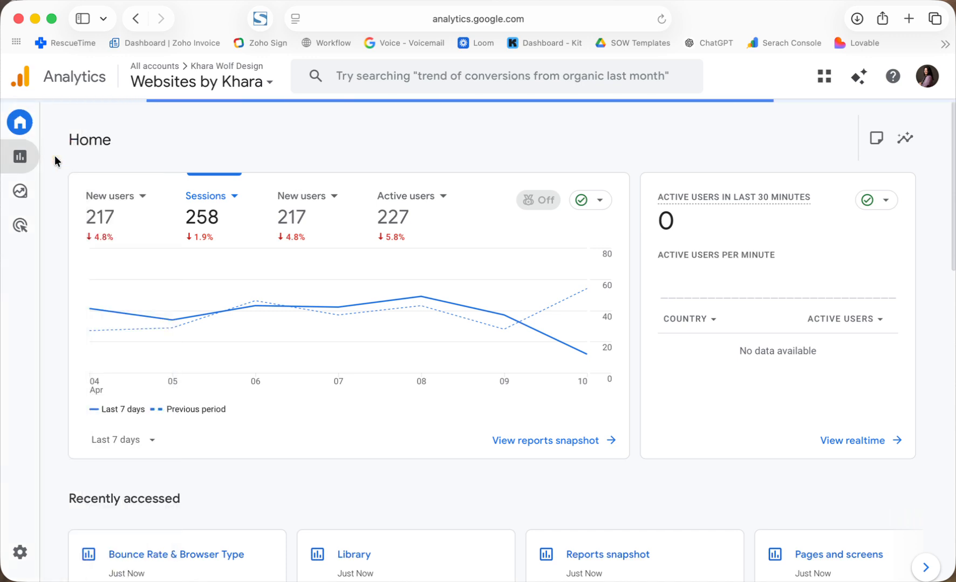
pyautogui.scroll(-3, 92, 303)
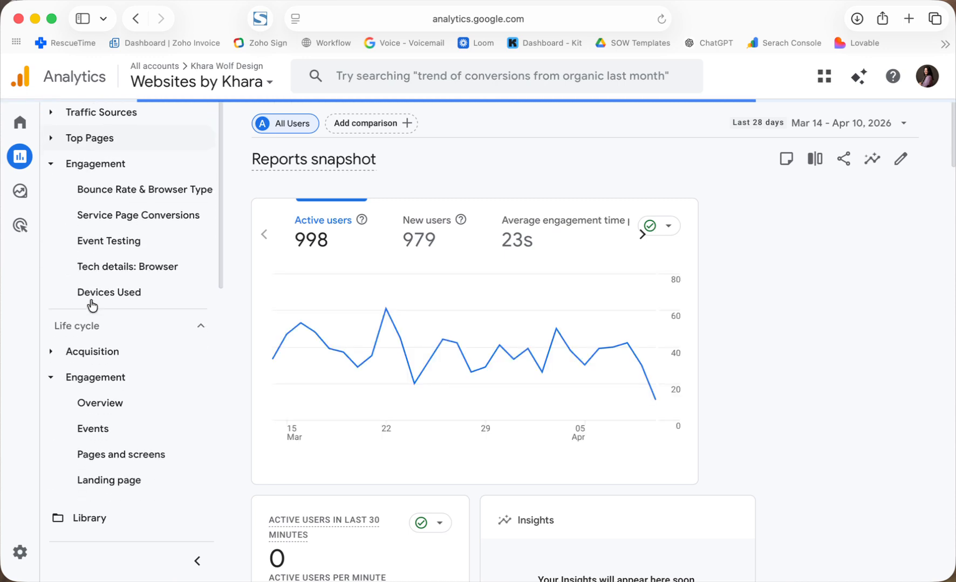
pyautogui.scroll(-2, 93, 304)
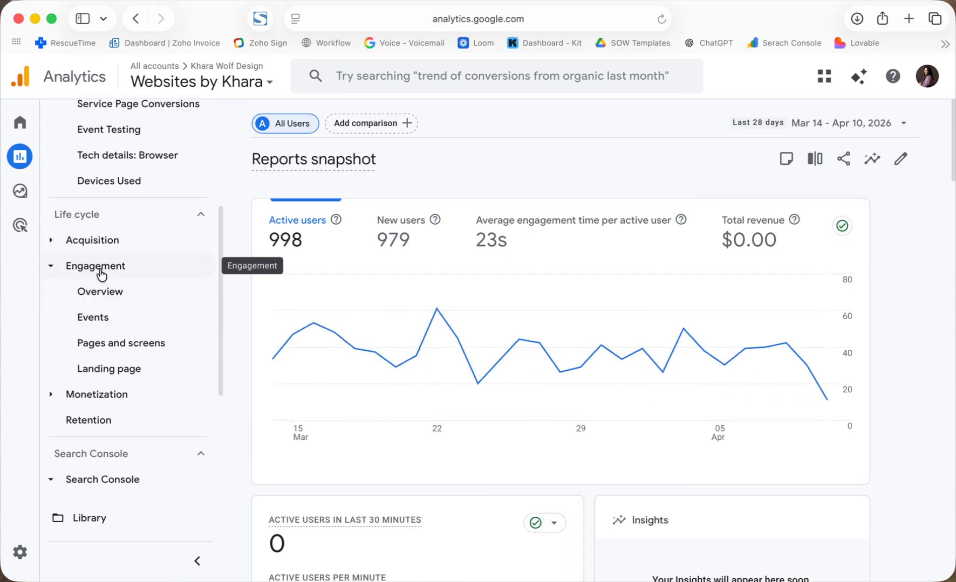
pyautogui.click(118, 347)
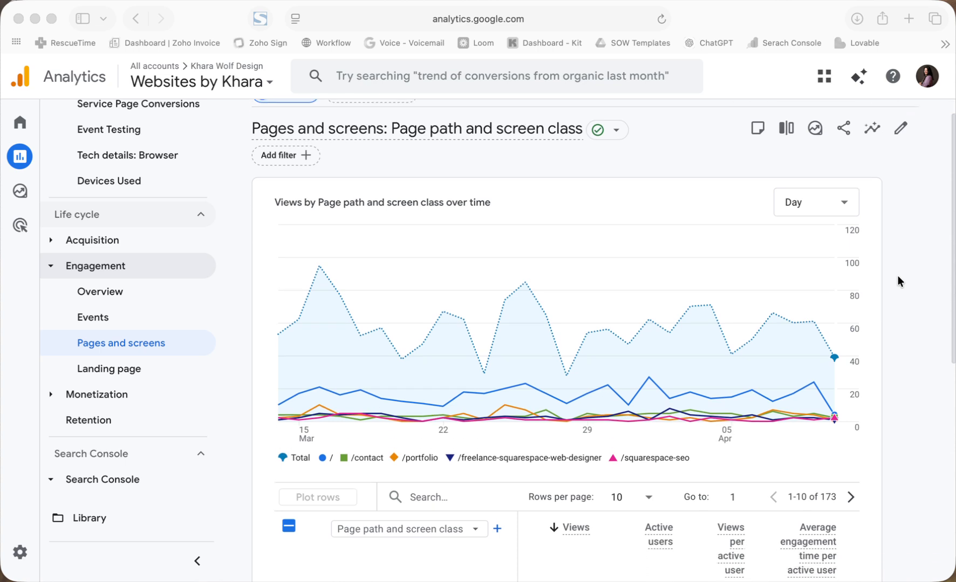
# Set the Pages and screens report's date range to Last 90 days.
pyautogui.click(899, 241)
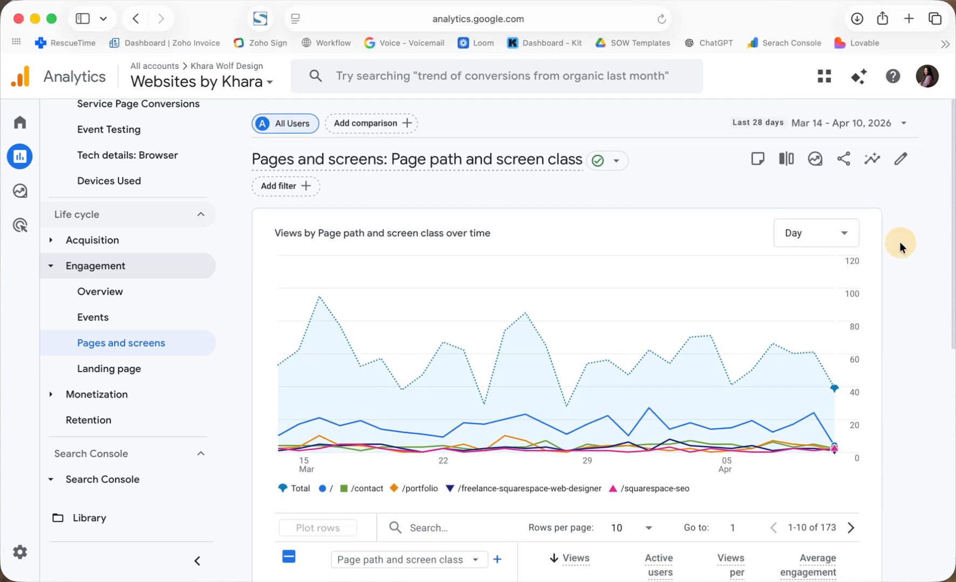
pyautogui.click(851, 130)
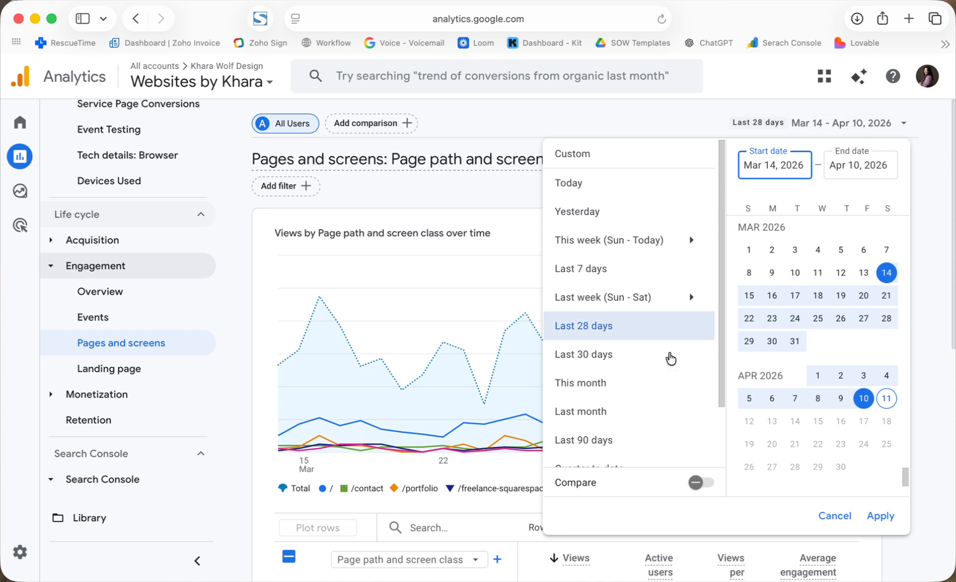
pyautogui.click(637, 446)
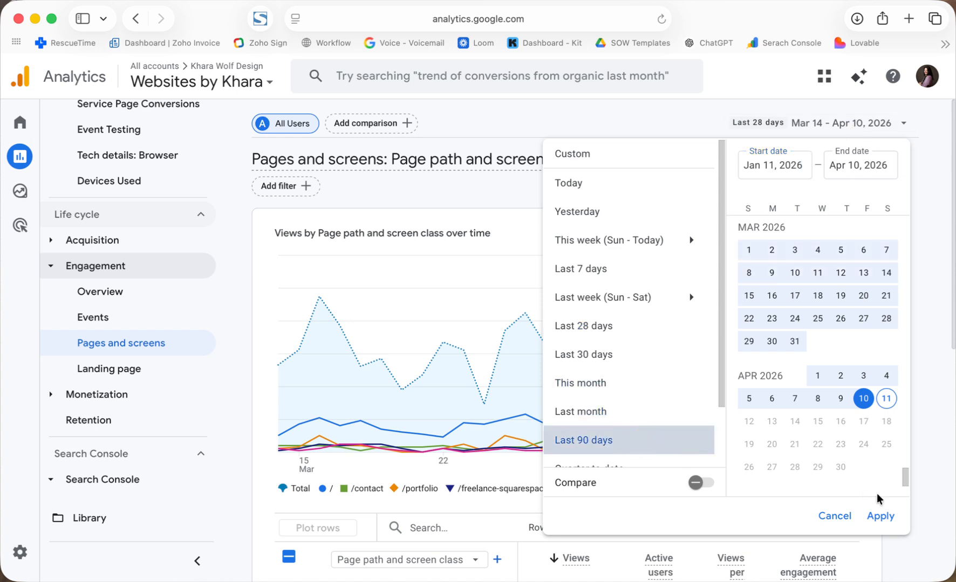
pyautogui.click(881, 518)
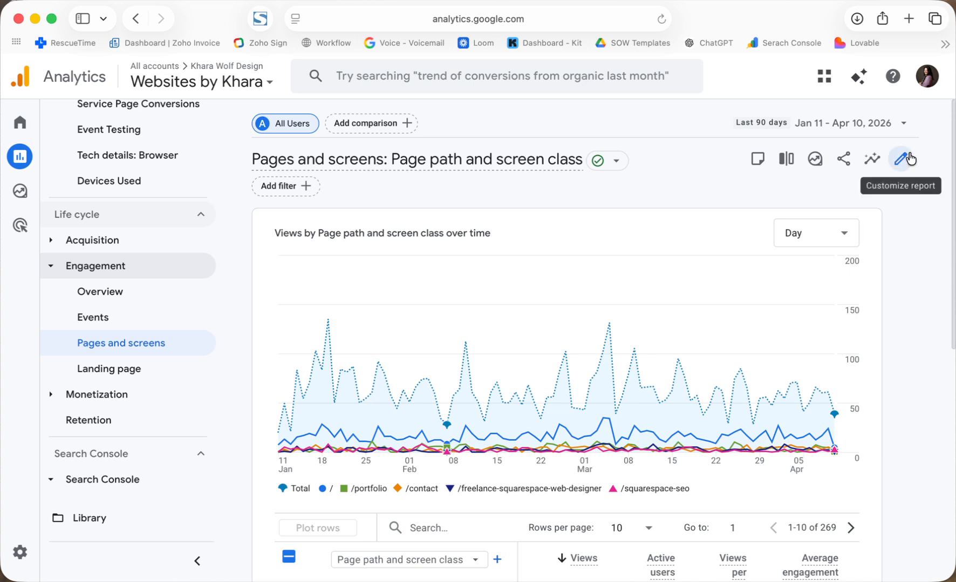
pyautogui.click(871, 123)
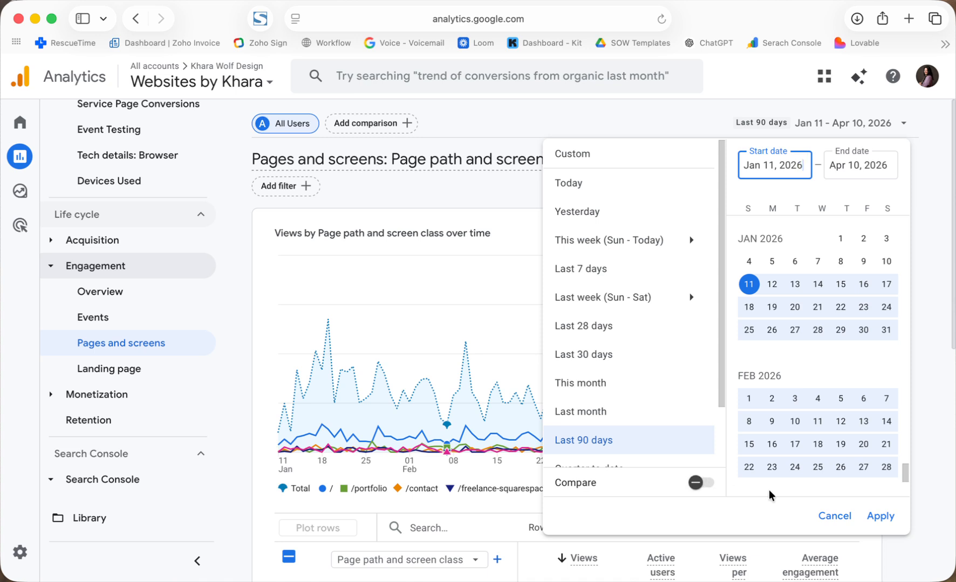
pyautogui.click(847, 516)
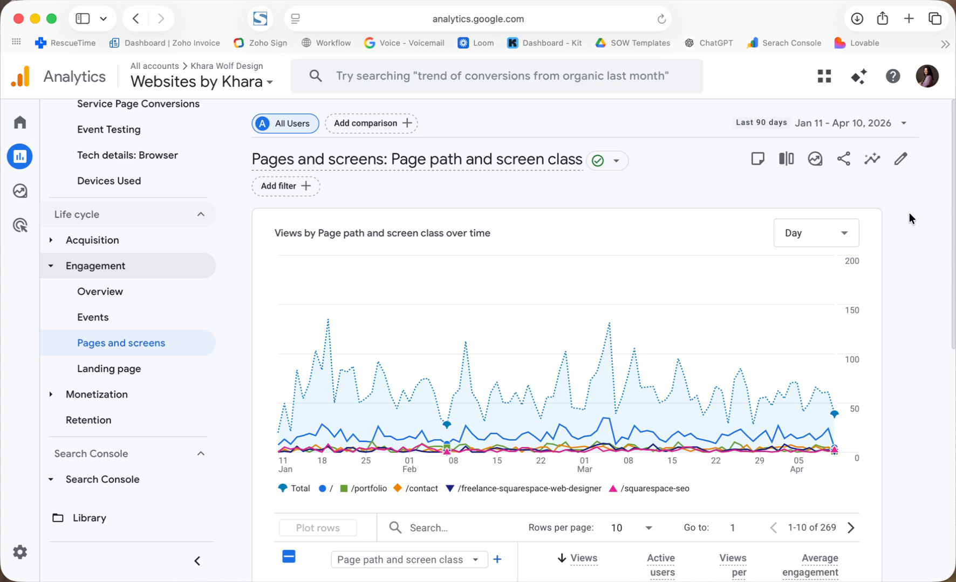
# Customize the report by adding the Bounce rate metric, placing it first in the metrics order, and applying the change.
pyautogui.click(901, 159)
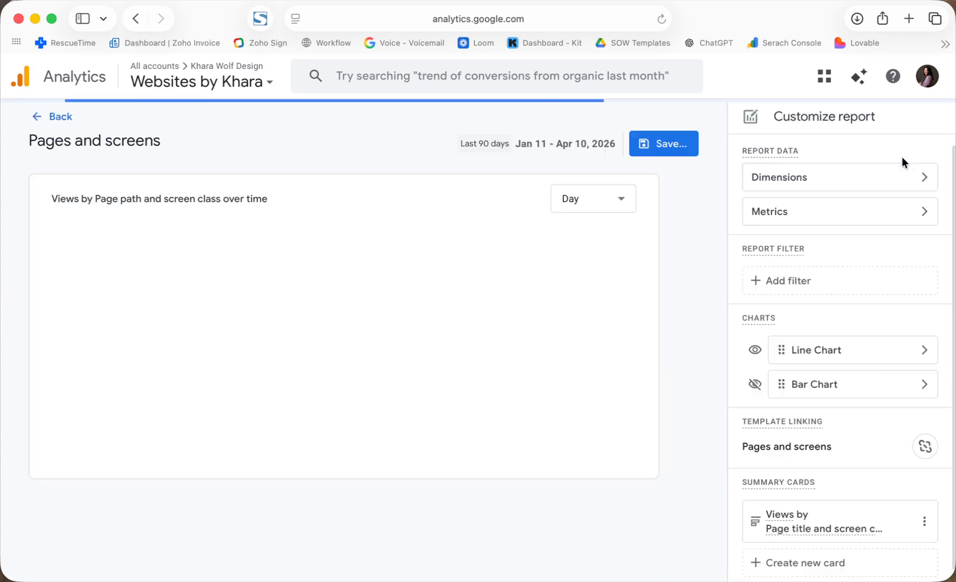
pyautogui.click(838, 219)
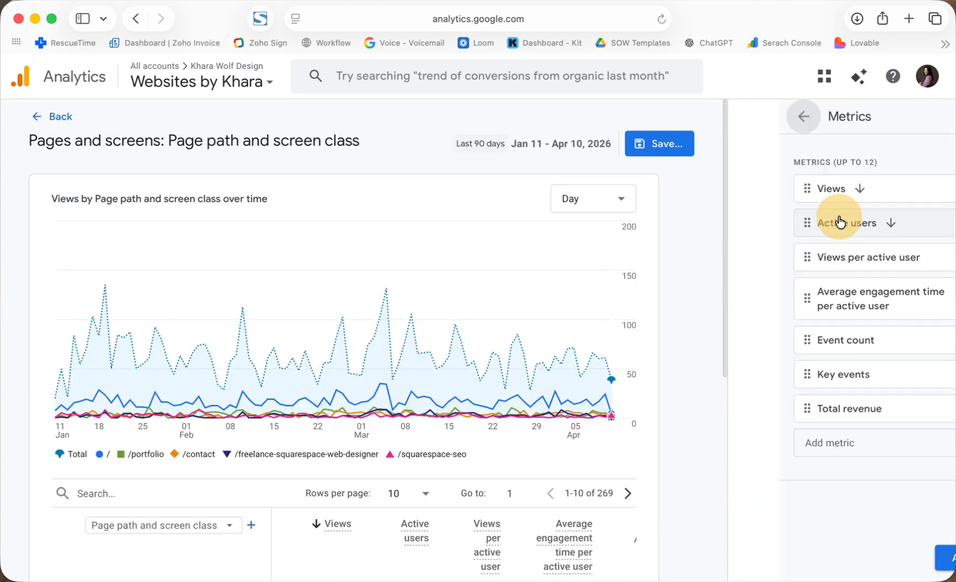
pyautogui.click(801, 444)
pyautogui.write('bou')
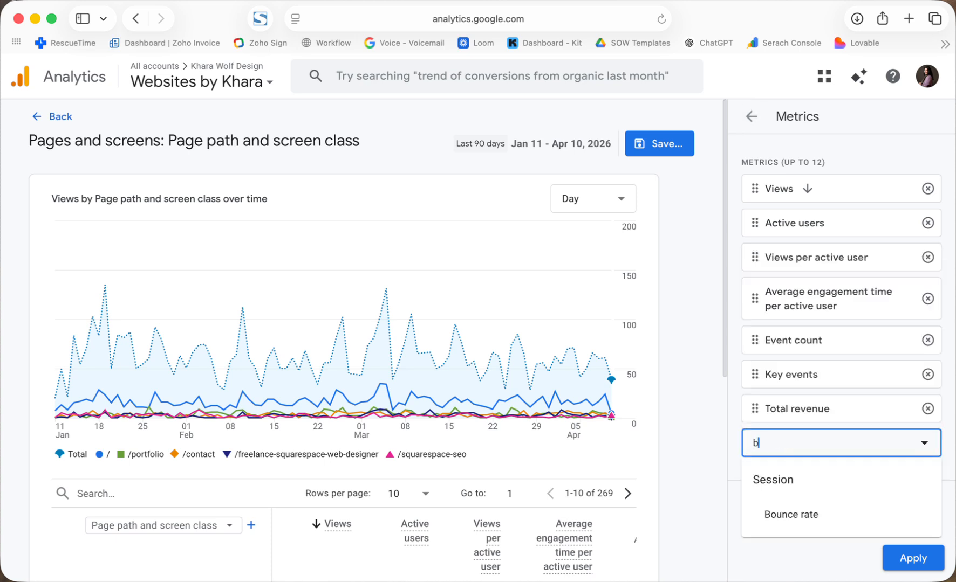
pyautogui.click(807, 514)
pyautogui.moveTo(757, 443); pyautogui.dragTo(760, 179)
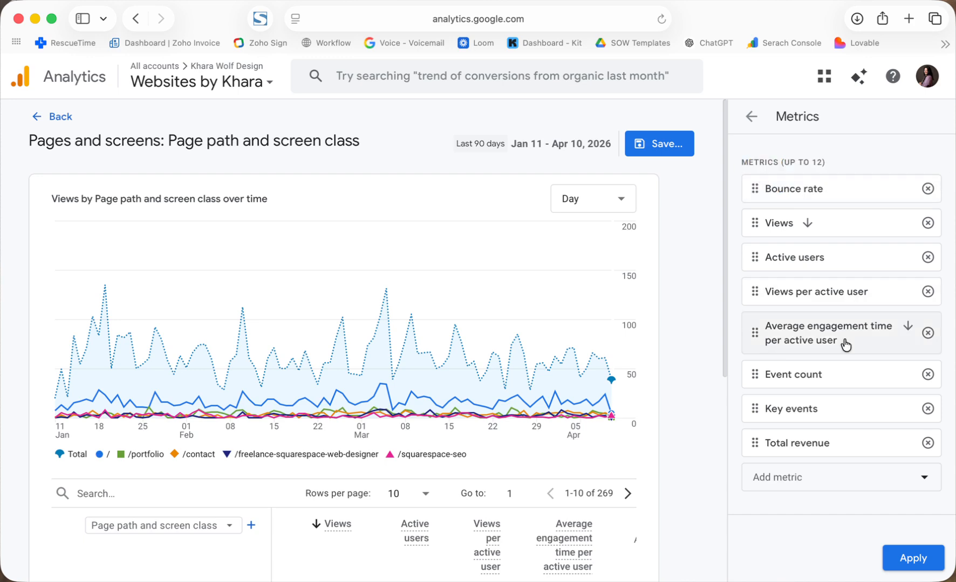
pyautogui.click(917, 559)
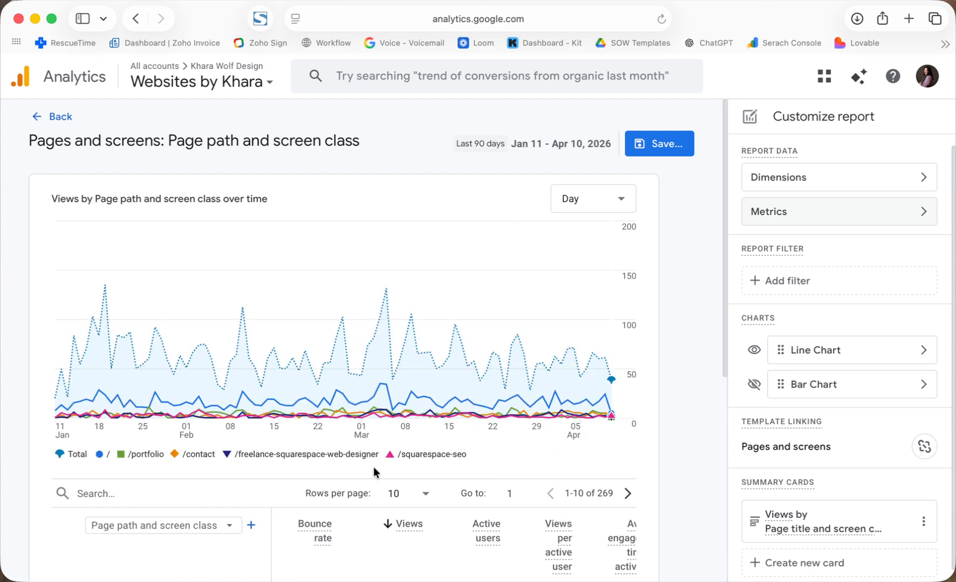
# Add Browser as a secondary dimension beside the page path in the report table.
pyautogui.scroll(-3, 375, 472)
pyautogui.scroll(-2, 375, 472)
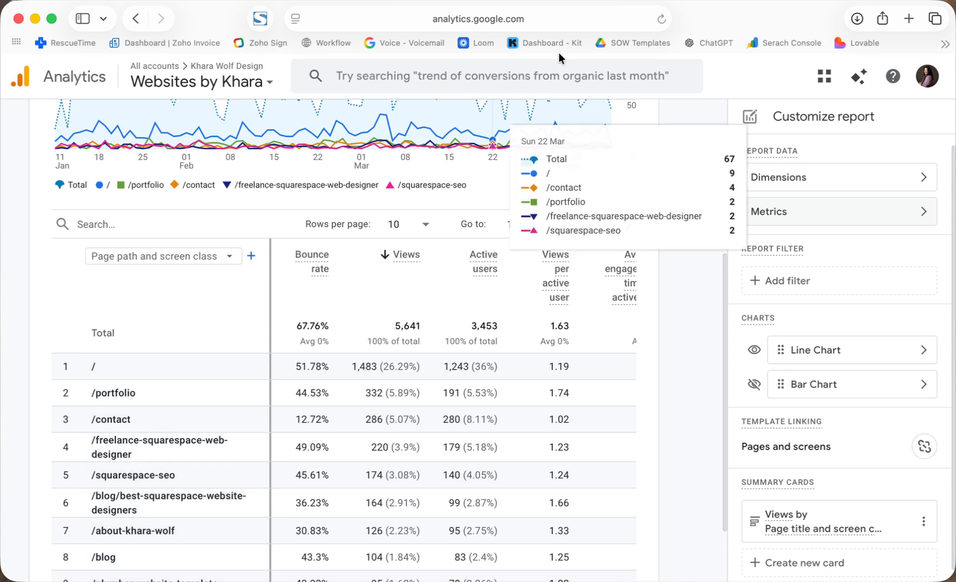
pyautogui.click(254, 262)
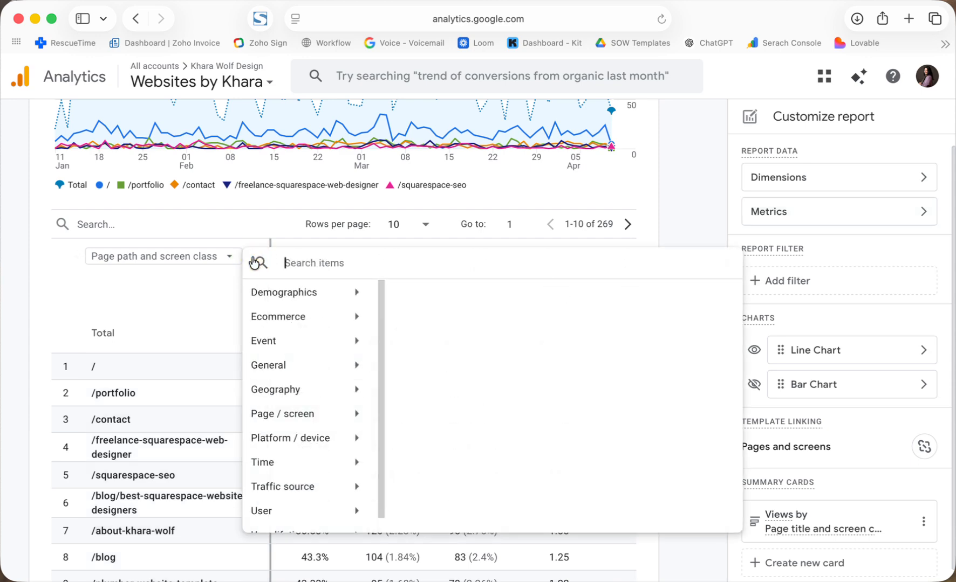
pyautogui.write('bro')
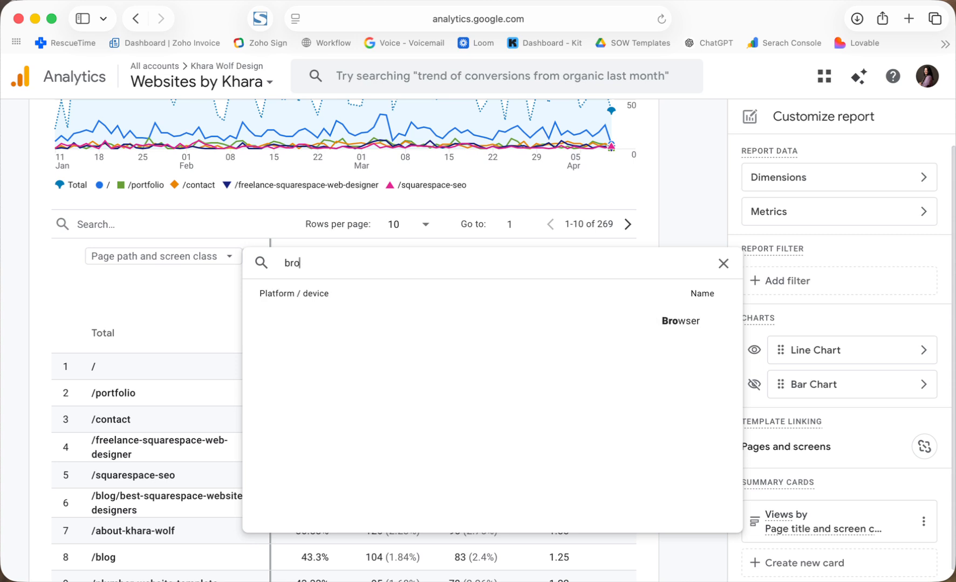
pyautogui.click(698, 326)
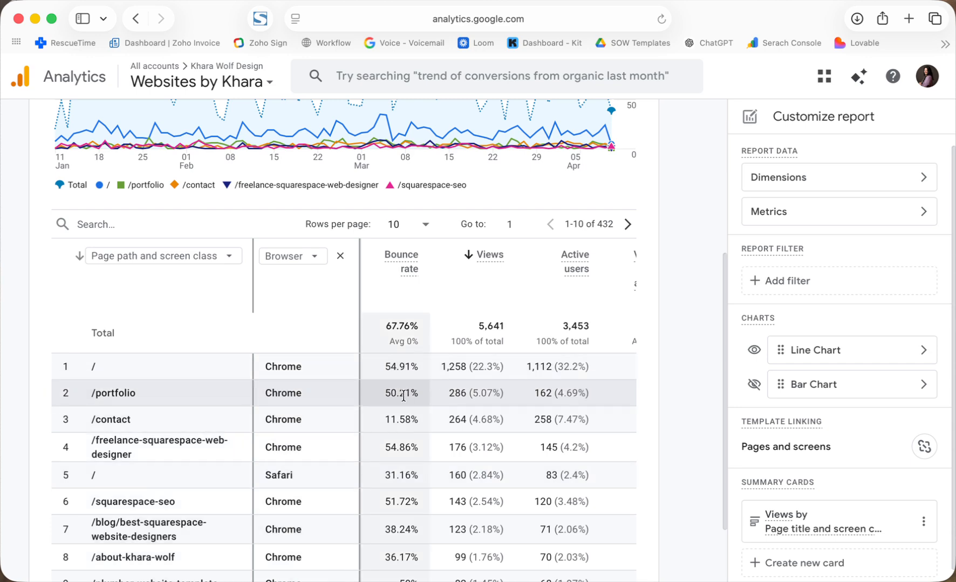
# Filter the report table to page paths matching /freelance.
pyautogui.scroll(-2, 405, 394)
pyautogui.scroll(1, 404, 396)
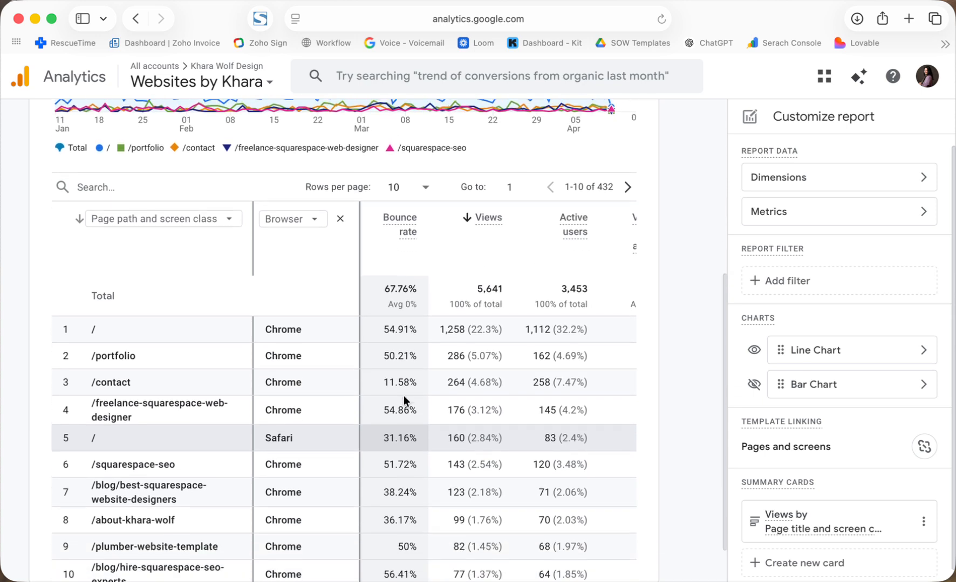
pyautogui.click(123, 184)
pyautogui.write('/')
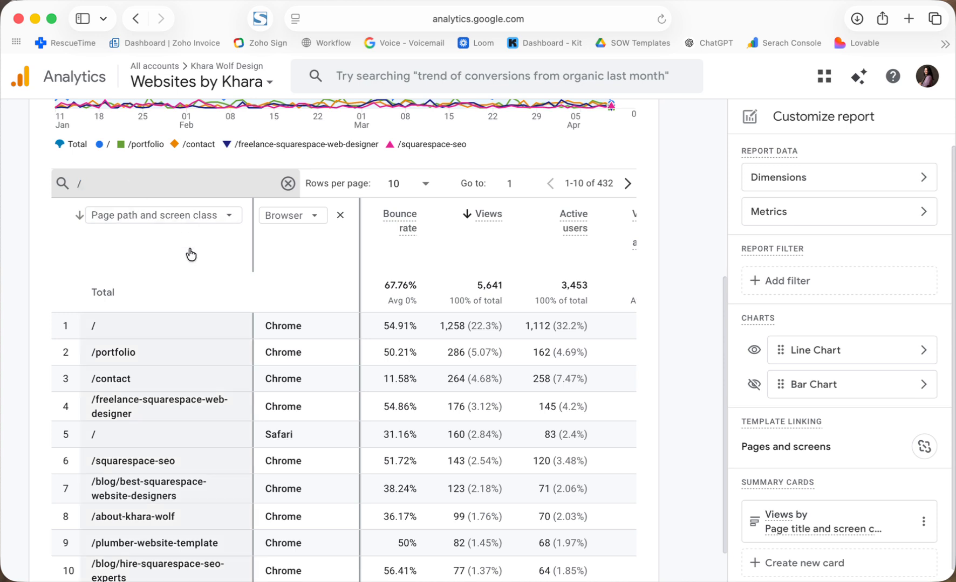
pyautogui.write('freelace')
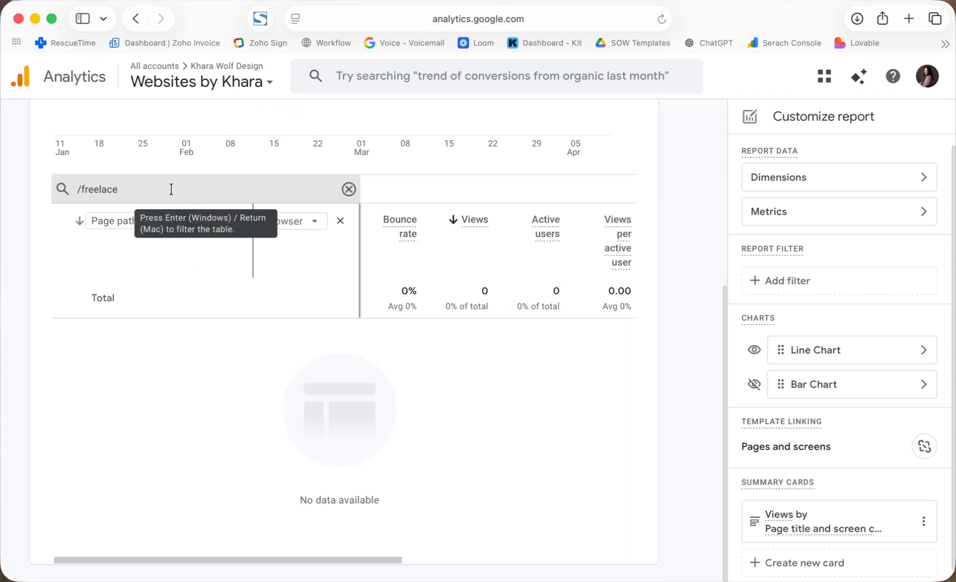
pyautogui.press('BackSpace')
pyautogui.press('BackSpace')
pyautogui.press('BackSpace')
pyautogui.write('ance')
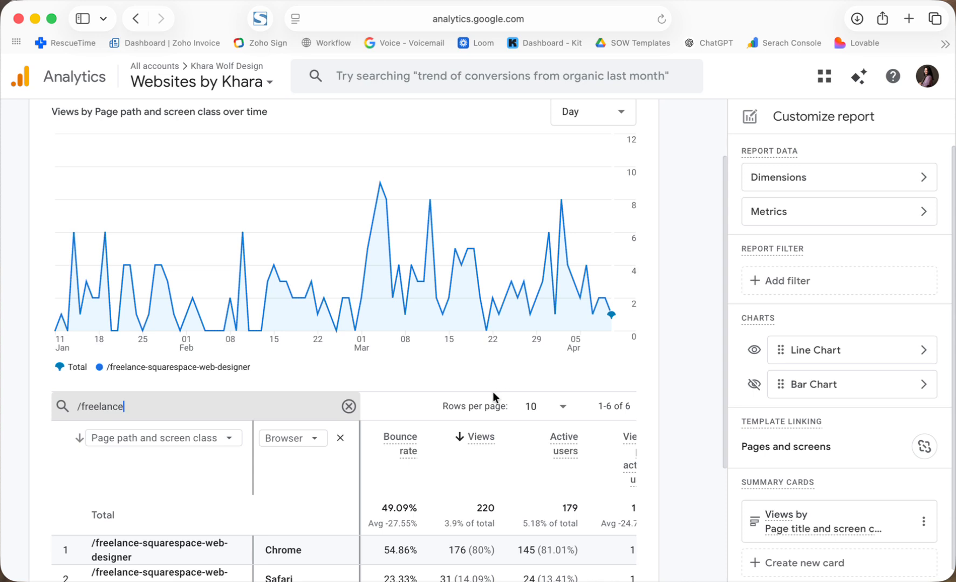
# Compare the browsers' figures for the freelance page and sort the table by bounce rate in descending order.
pyautogui.moveTo(124, 406); pyautogui.dragTo(94, 406)
pyautogui.scroll(-3, 176, 400)
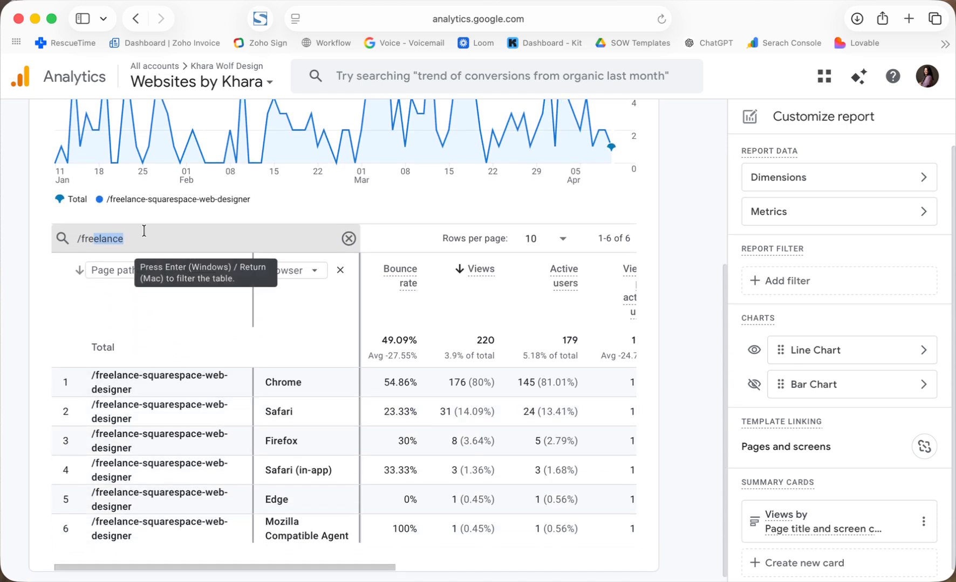
pyautogui.click(143, 237)
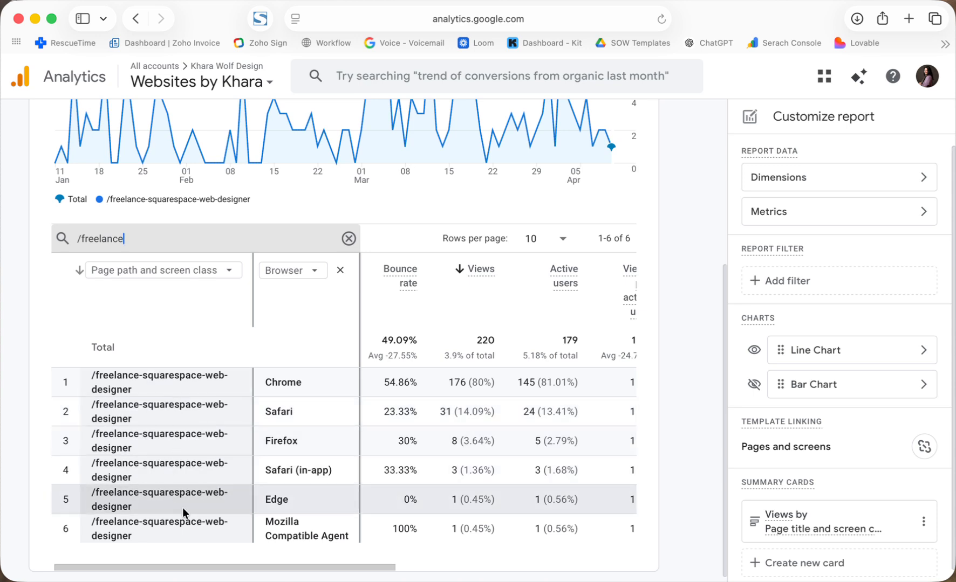
pyautogui.scroll(-1, 390, 408)
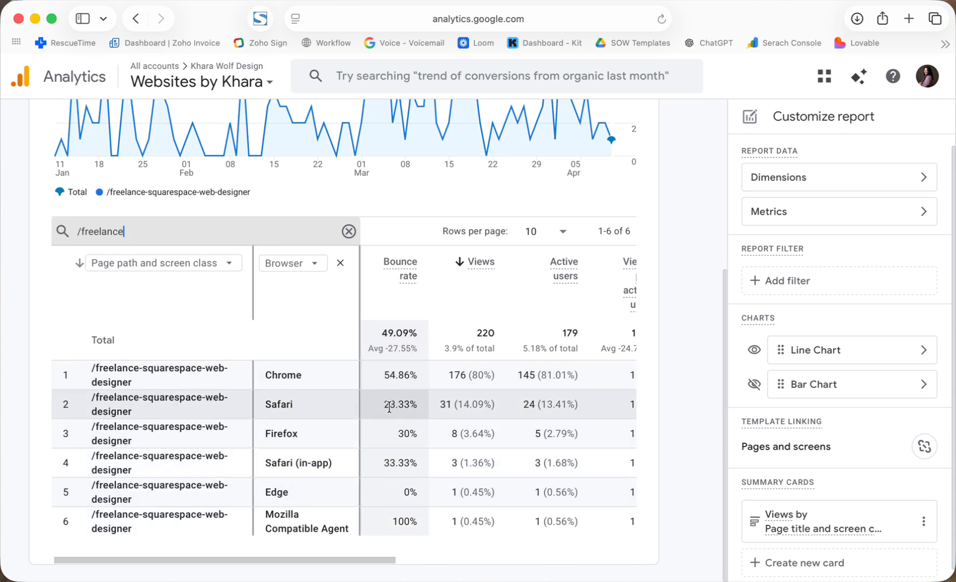
pyautogui.hscroll(-1, 407, 391)
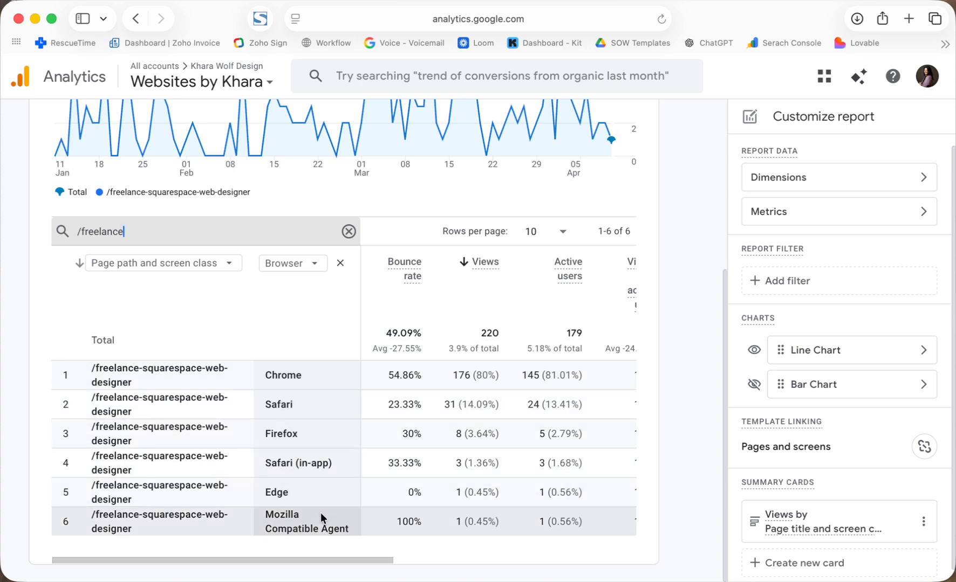
pyautogui.click(275, 529)
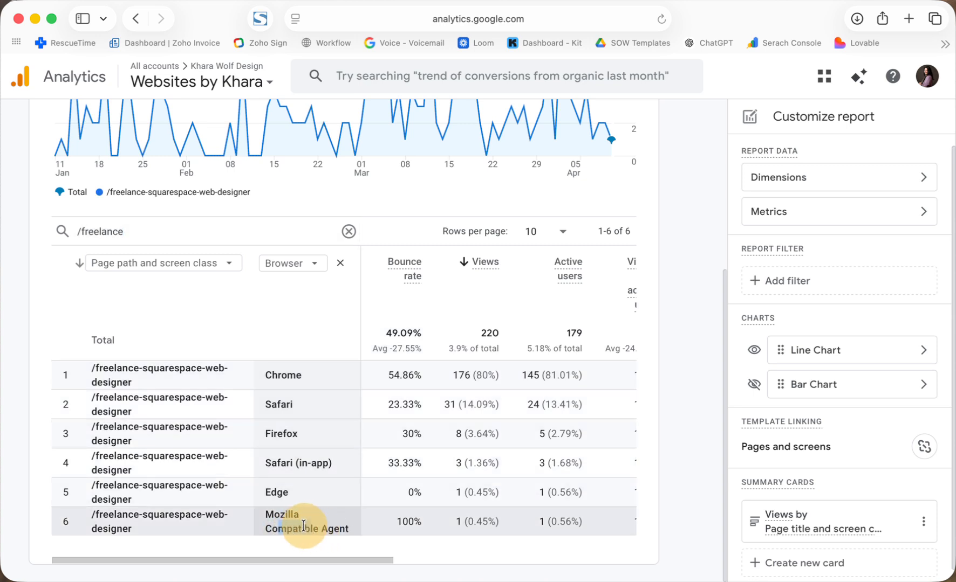
pyautogui.click(462, 523)
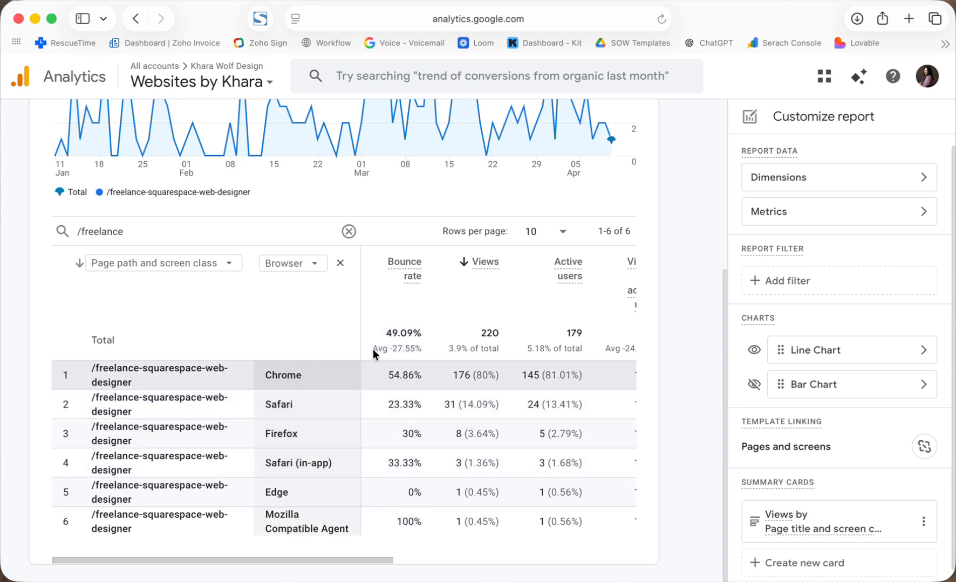
pyautogui.click(377, 264)
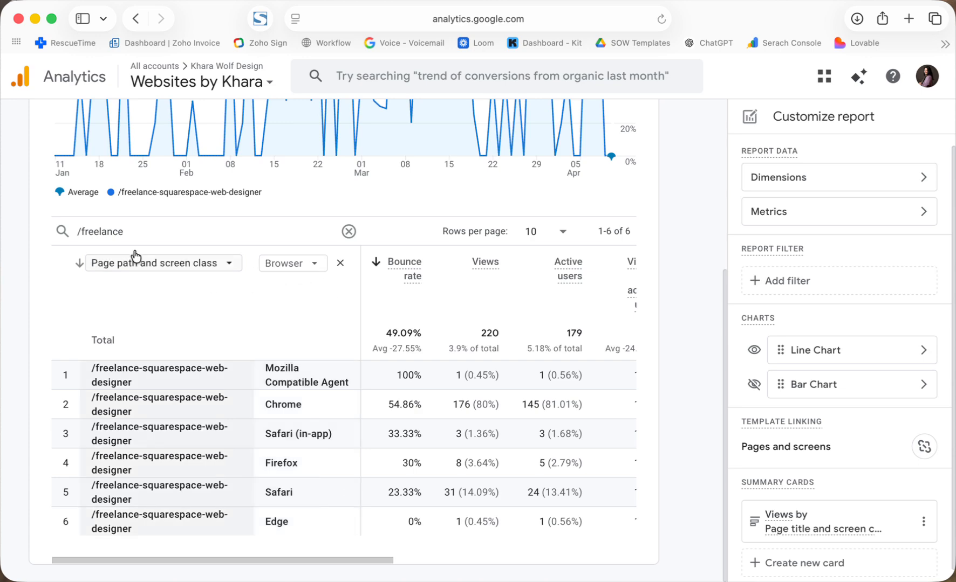
# Change the table's secondary dimension to Device category and compare the desktop and mobile bounce rates for the freelance page.
pyautogui.click(283, 263)
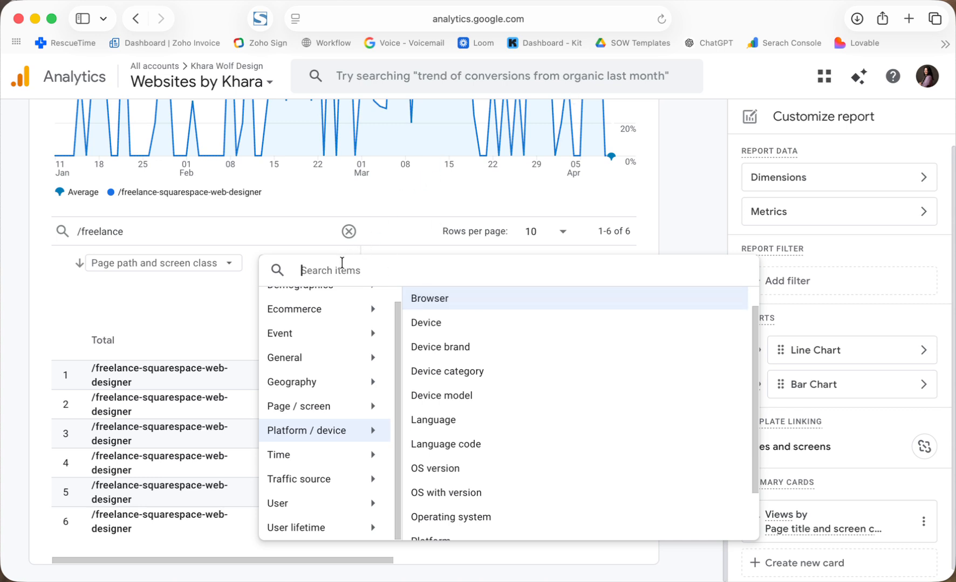
pyautogui.write('dev')
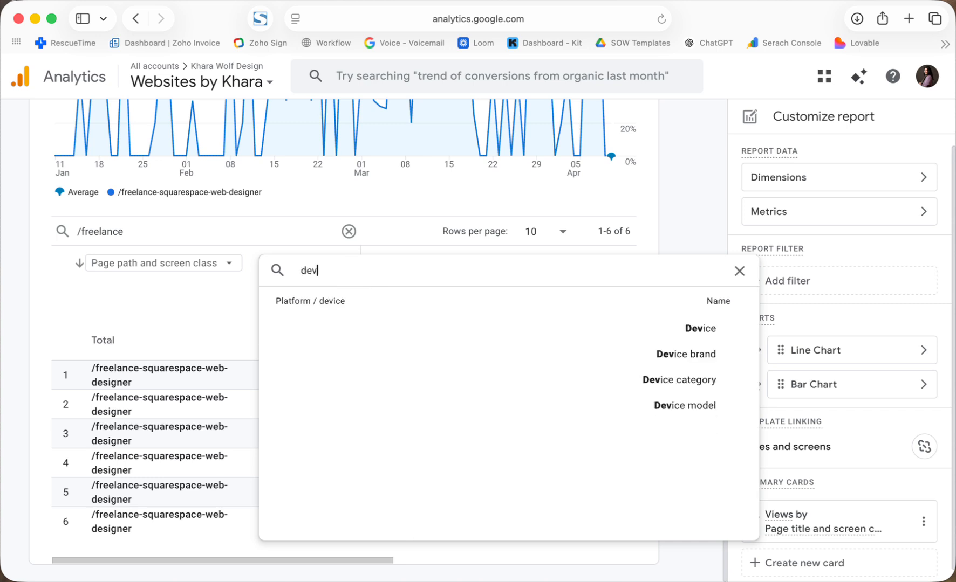
pyautogui.click(685, 381)
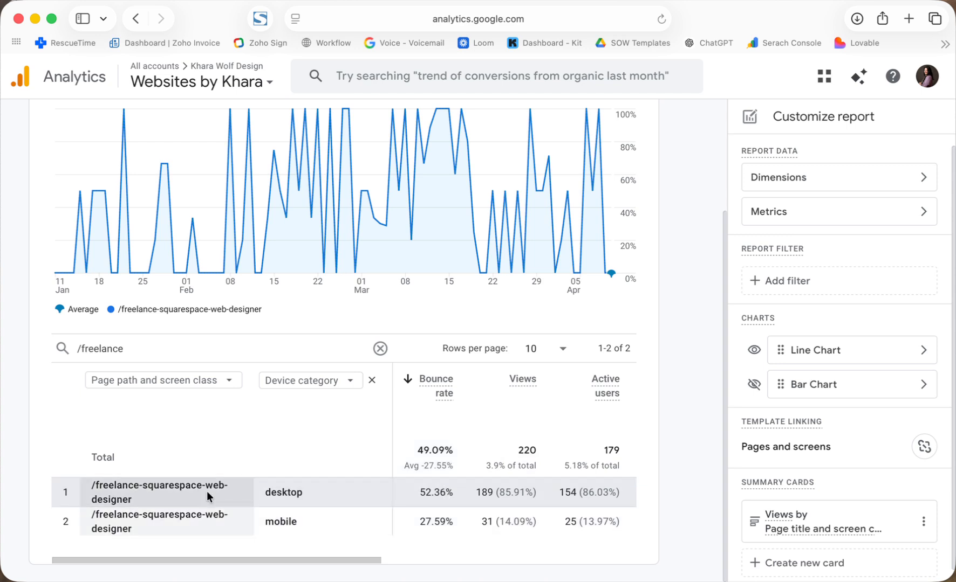
pyautogui.doubleClick(432, 492)
pyautogui.doubleClick(436, 521)
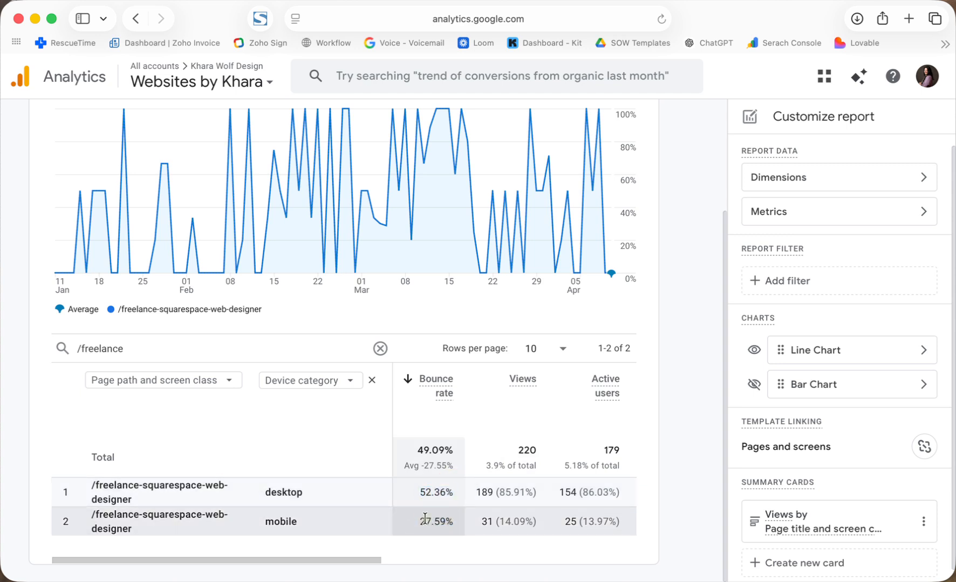
pyautogui.click(464, 515)
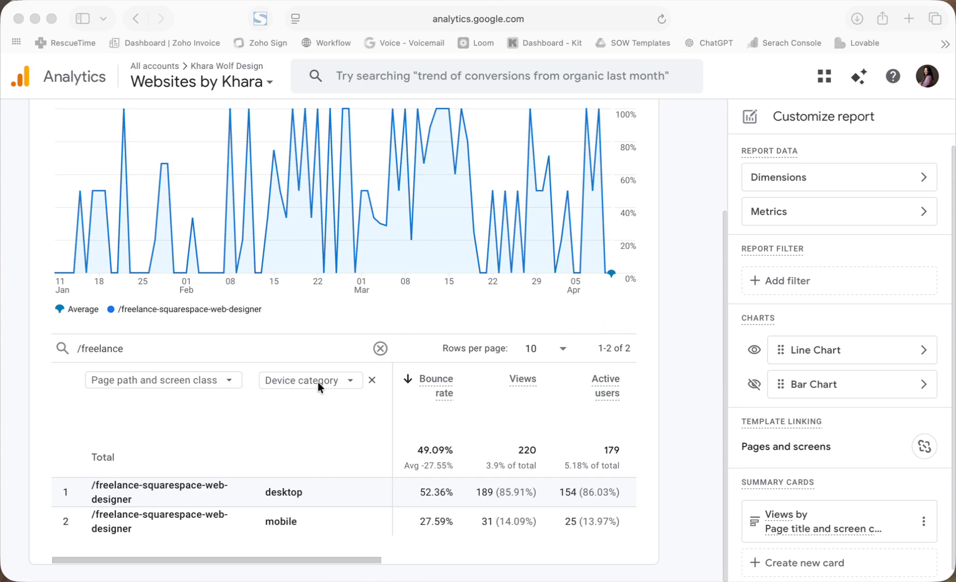
# Switch the table's secondary dimension back to Browser.
pyautogui.click(303, 382)
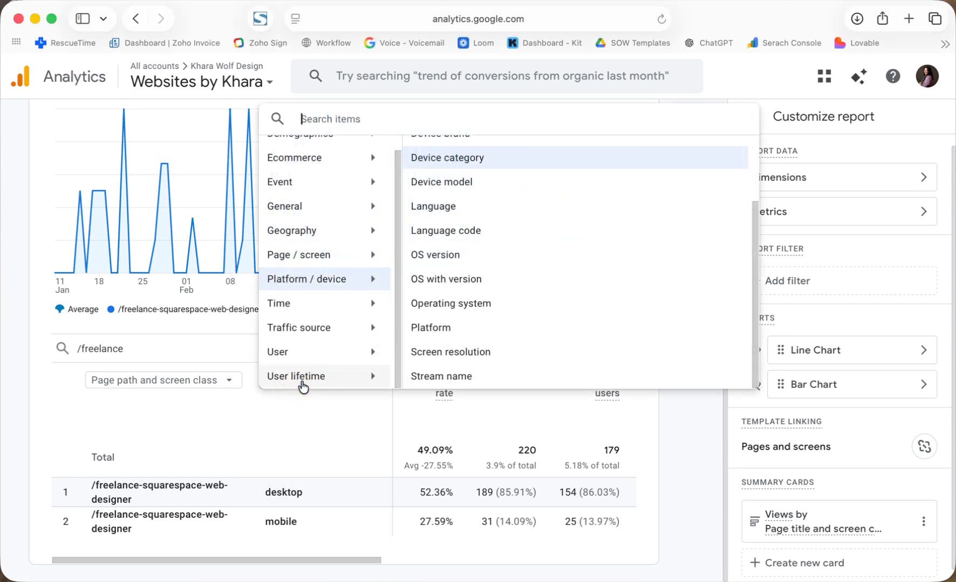
pyautogui.click(388, 119)
pyautogui.write('bro')
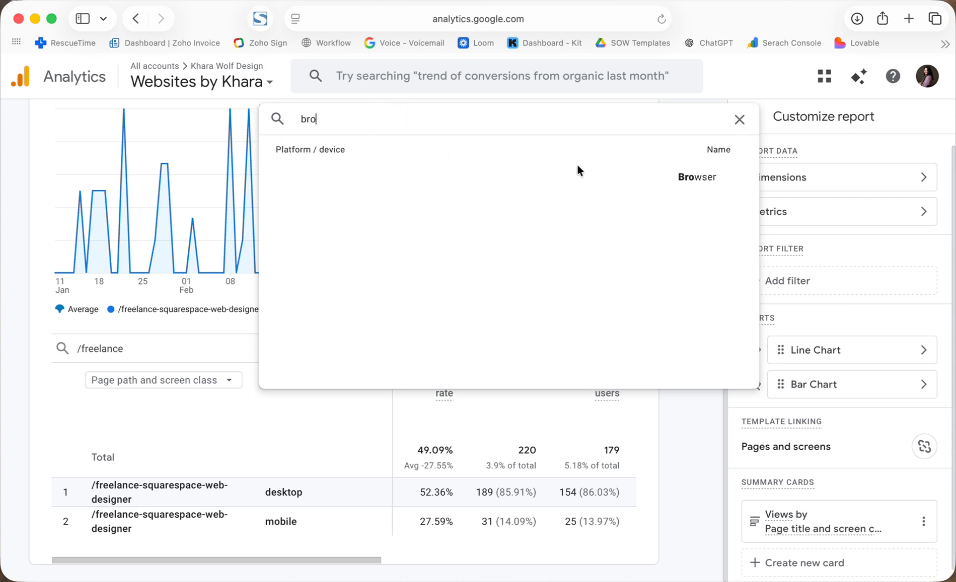
pyautogui.click(734, 181)
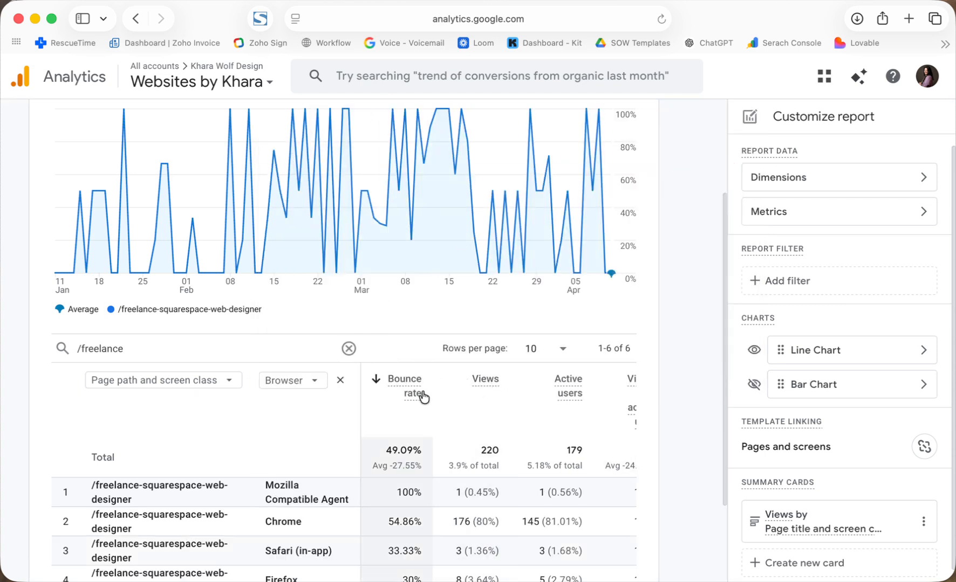
# Examine the freelance page's bounce rate for each browser together with the report's date range and line chart.
pyautogui.scroll(3, 421, 394)
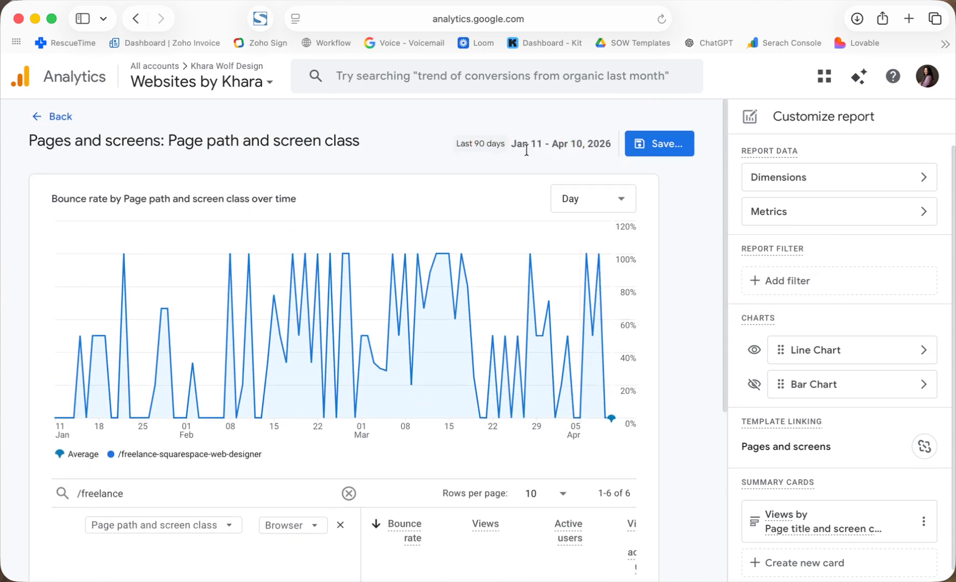
pyautogui.scroll(-5, 505, 264)
pyautogui.scroll(-1, 505, 264)
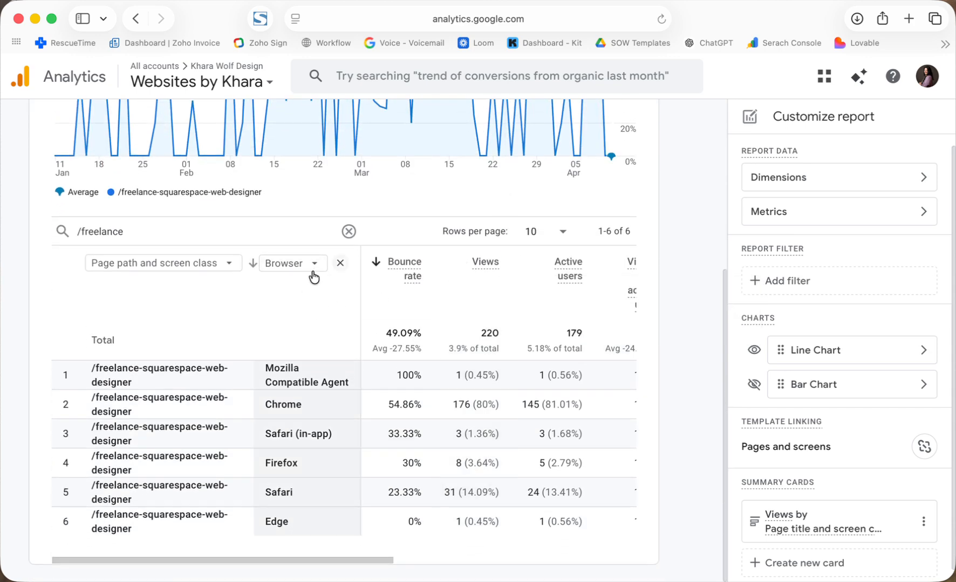
pyautogui.scroll(6, 501, 328)
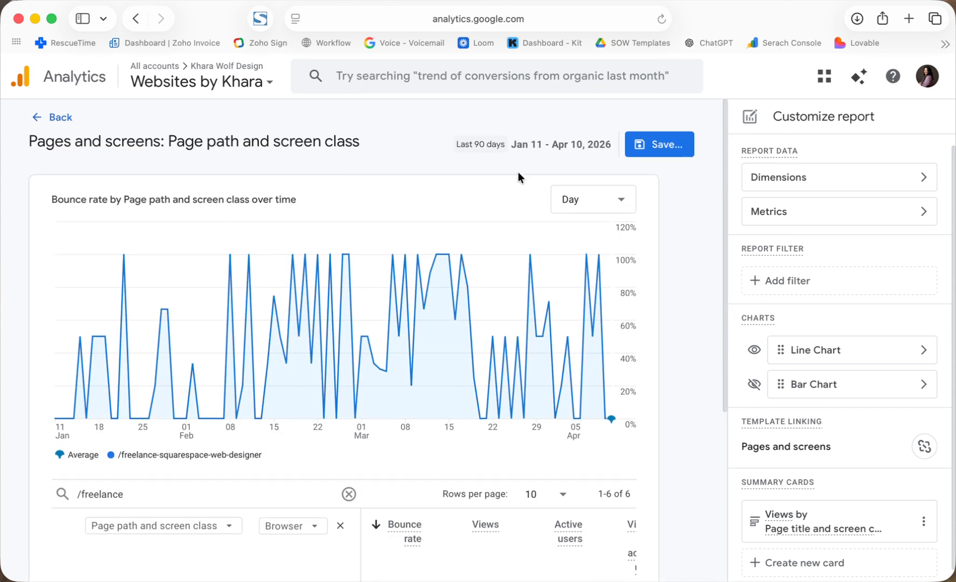
pyautogui.scroll(-5, 401, 371)
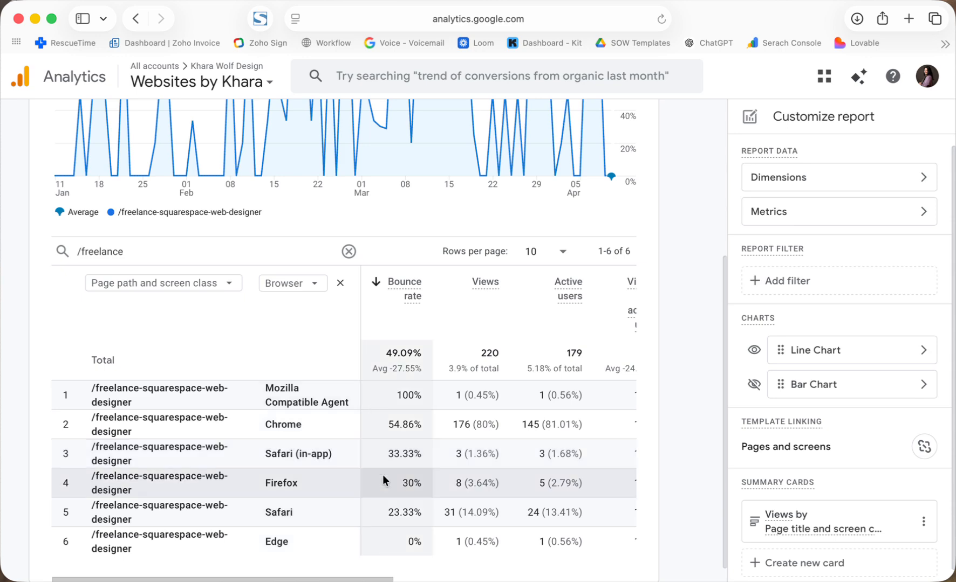
pyautogui.scroll(5, 382, 475)
pyautogui.scroll(-5, 451, 239)
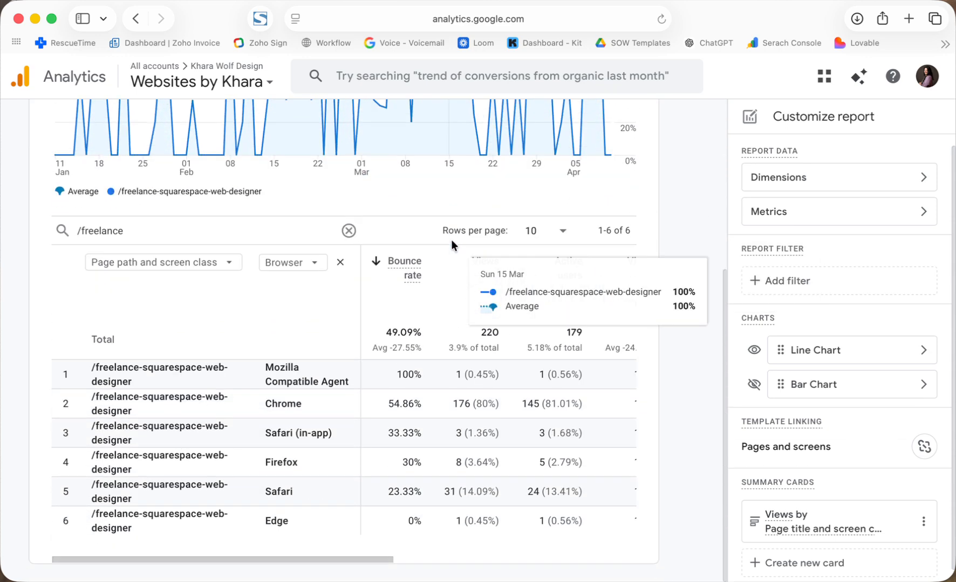
# Remove the Browser secondary dimension and check the freelance page's overall bounce rate for the report's date range.
pyautogui.click(339, 265)
pyautogui.scroll(5, 342, 270)
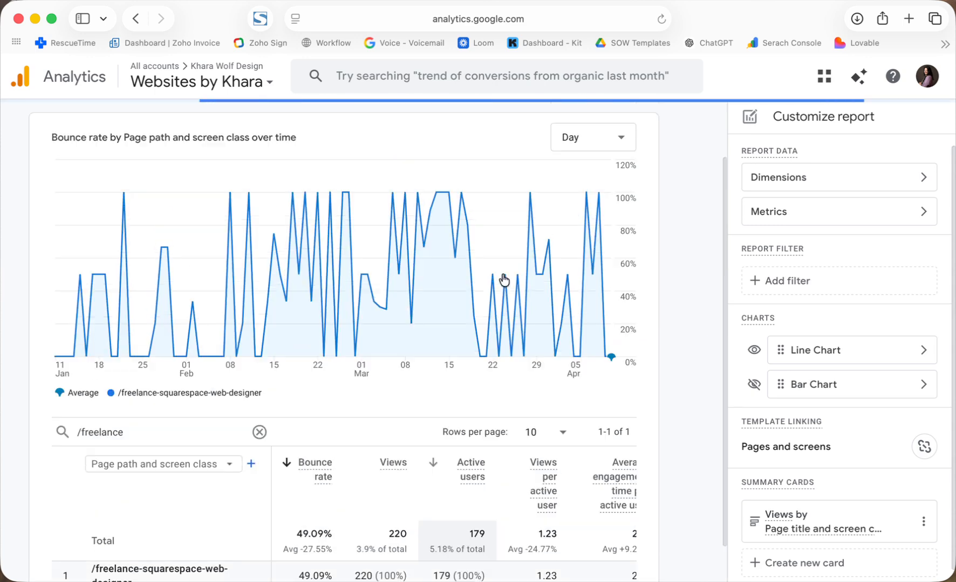
pyautogui.scroll(-4, 252, 208)
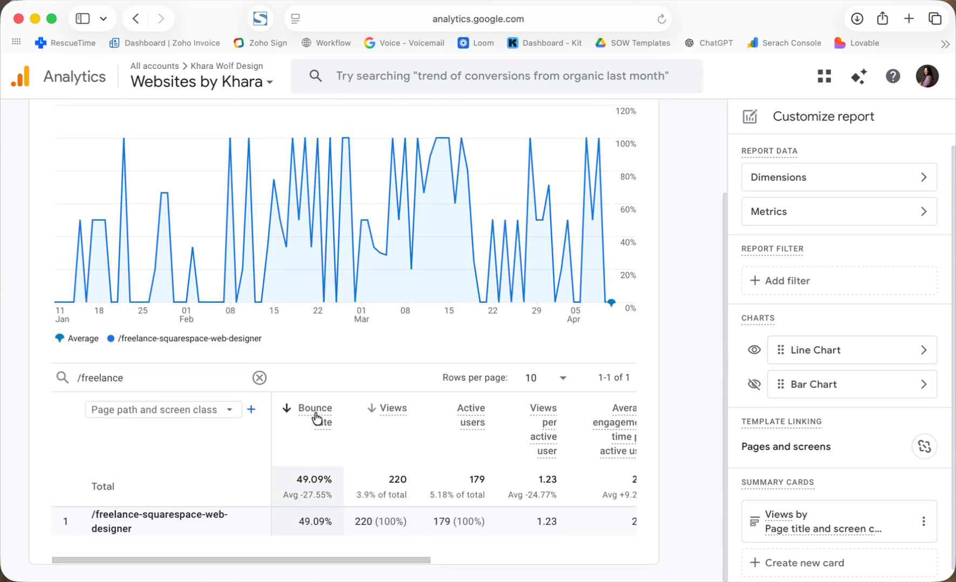
pyautogui.scroll(4, 527, 335)
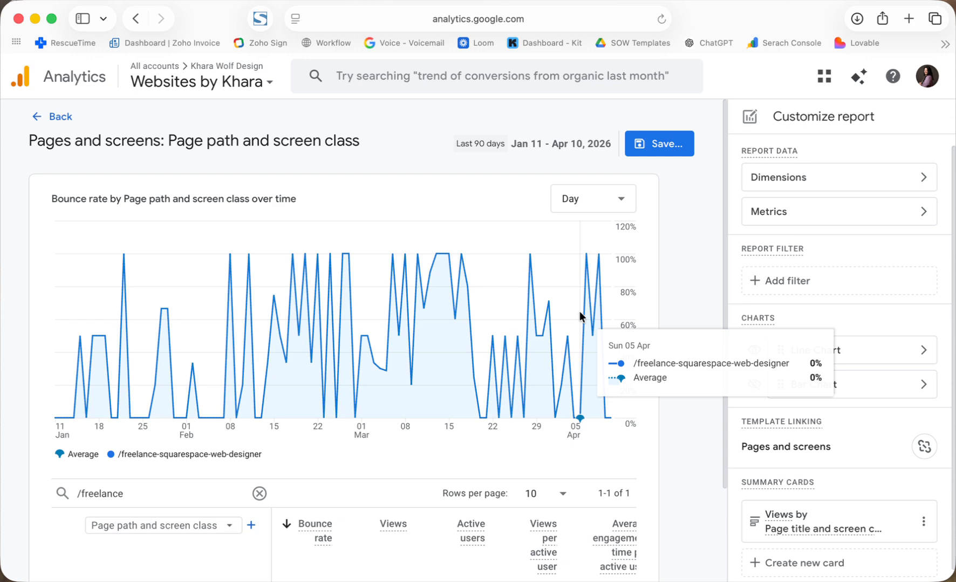
pyautogui.scroll(-3, 494, 319)
pyautogui.scroll(3, 494, 319)
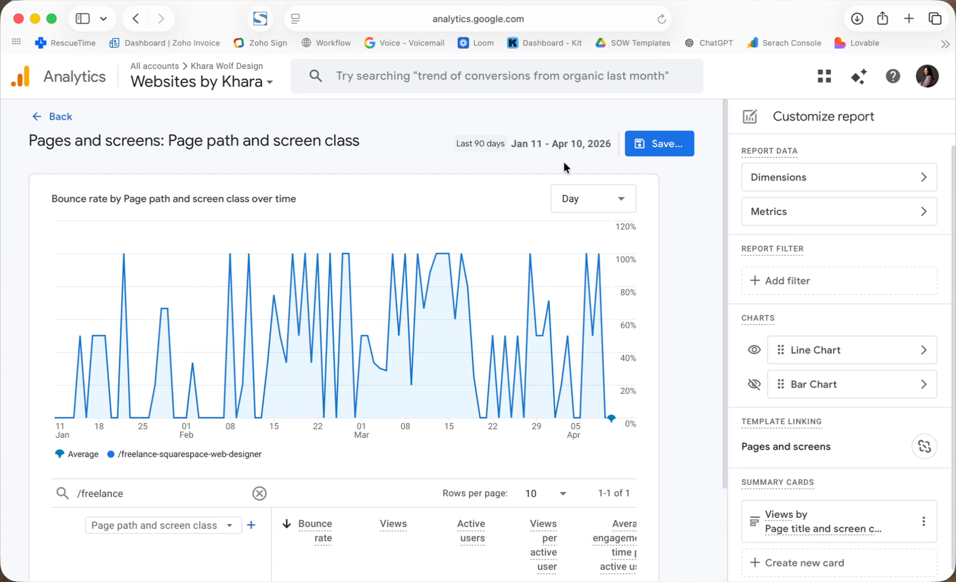
pyautogui.moveTo(517, 143); pyautogui.dragTo(579, 143)
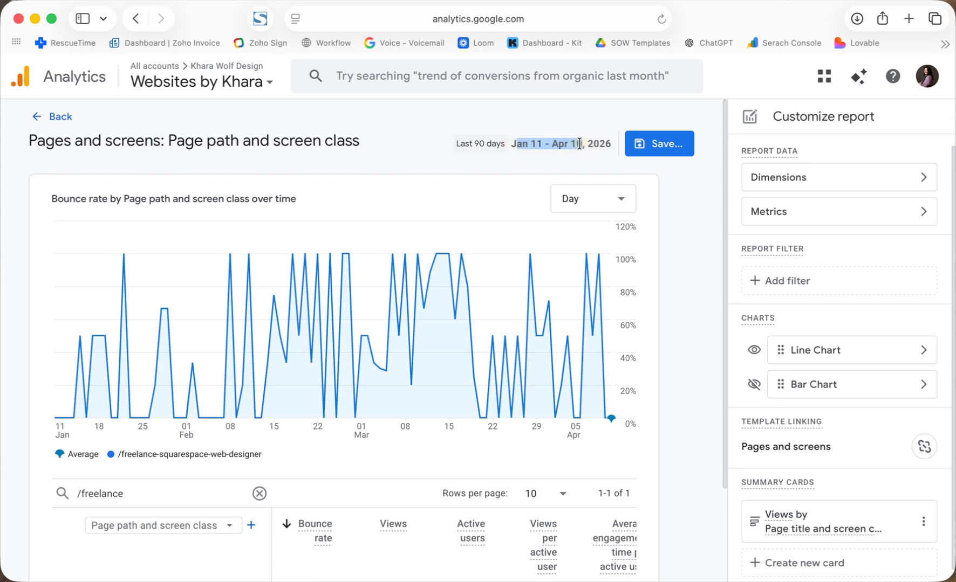
# Add Browser as the secondary dimension beside the page path again.
pyautogui.scroll(-3, 579, 143)
pyautogui.click(254, 414)
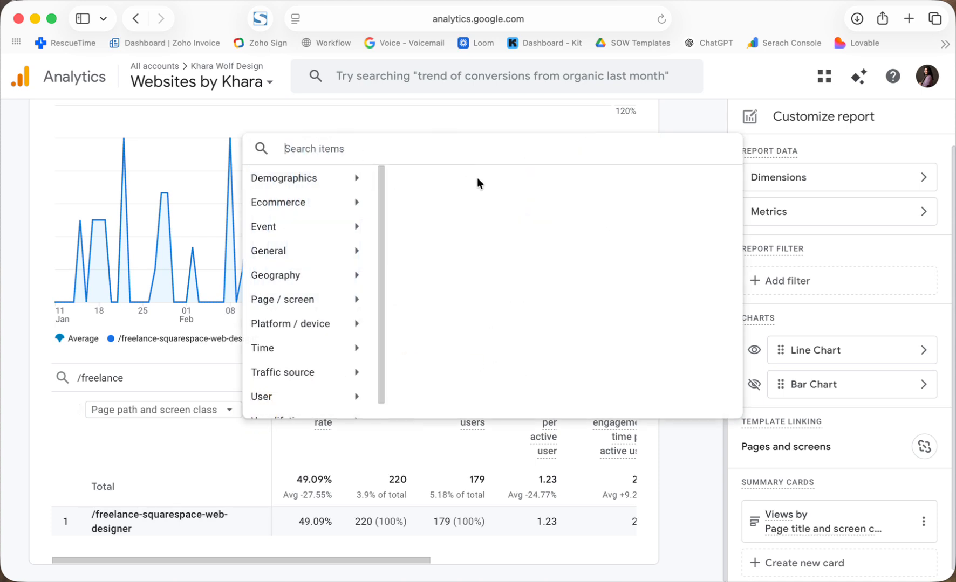
pyautogui.write('br')
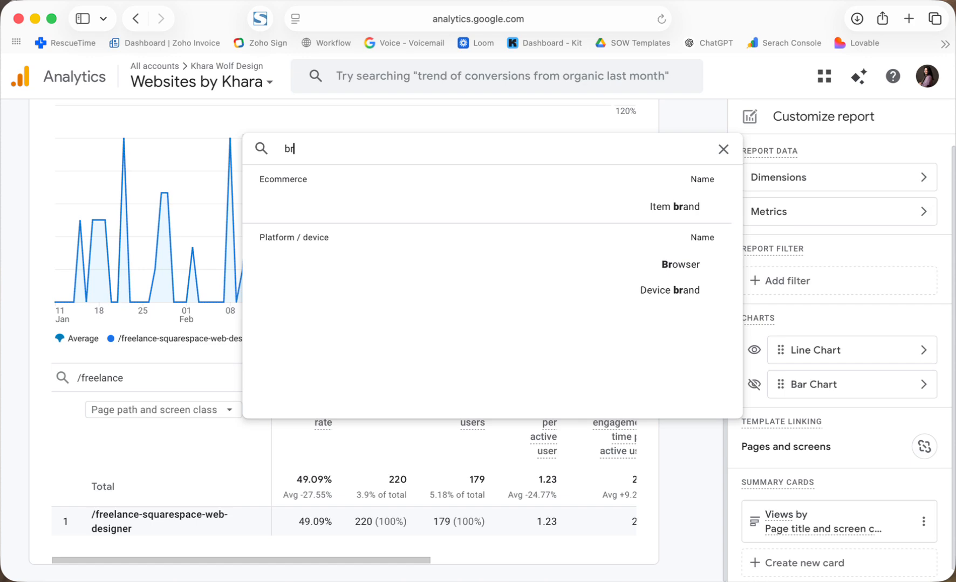
pyautogui.write('ow')
pyautogui.click(670, 210)
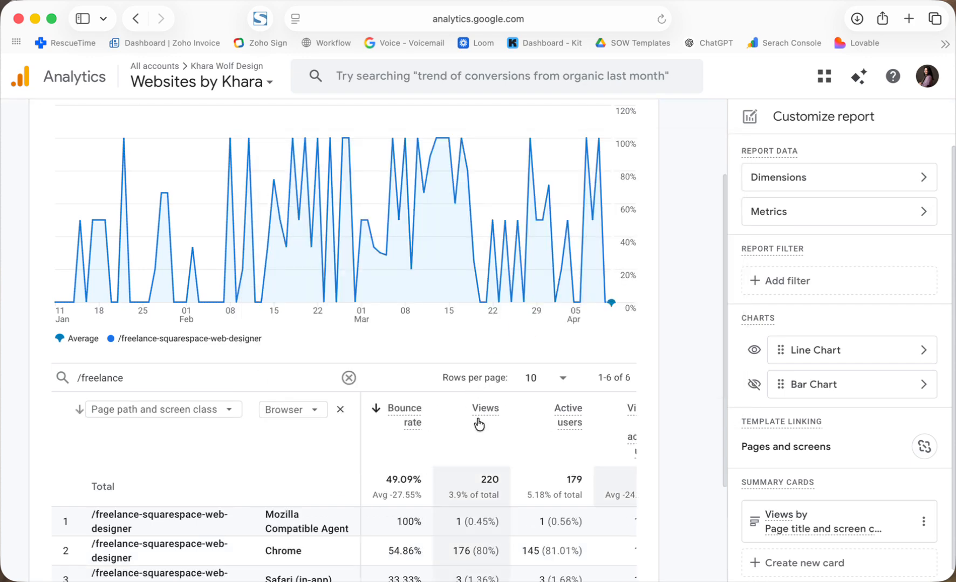
# Review the report's date range and the browser breakdown, and look at the secondary dimension choices without changing the selection.
pyautogui.scroll(3, 330, 448)
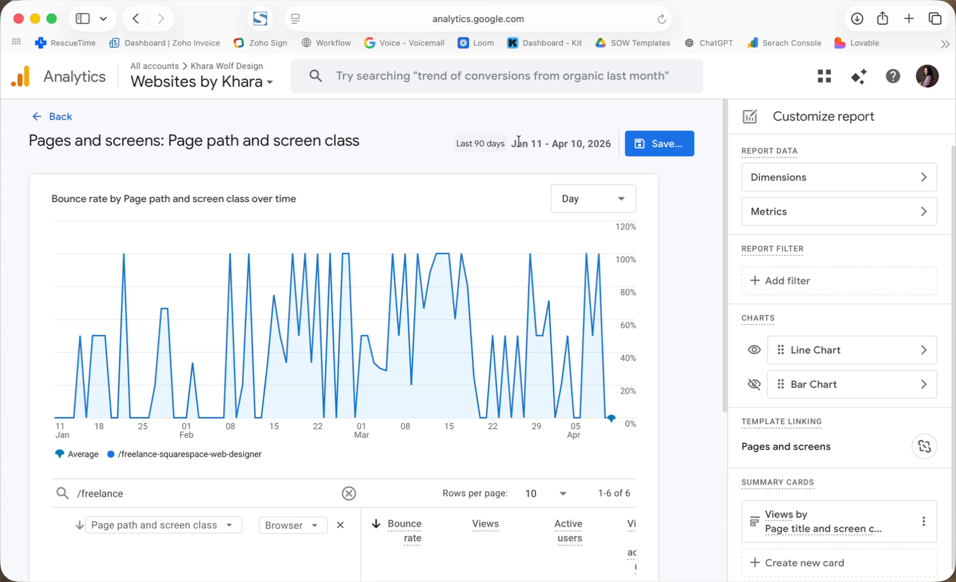
pyautogui.moveTo(518, 142); pyautogui.dragTo(606, 143)
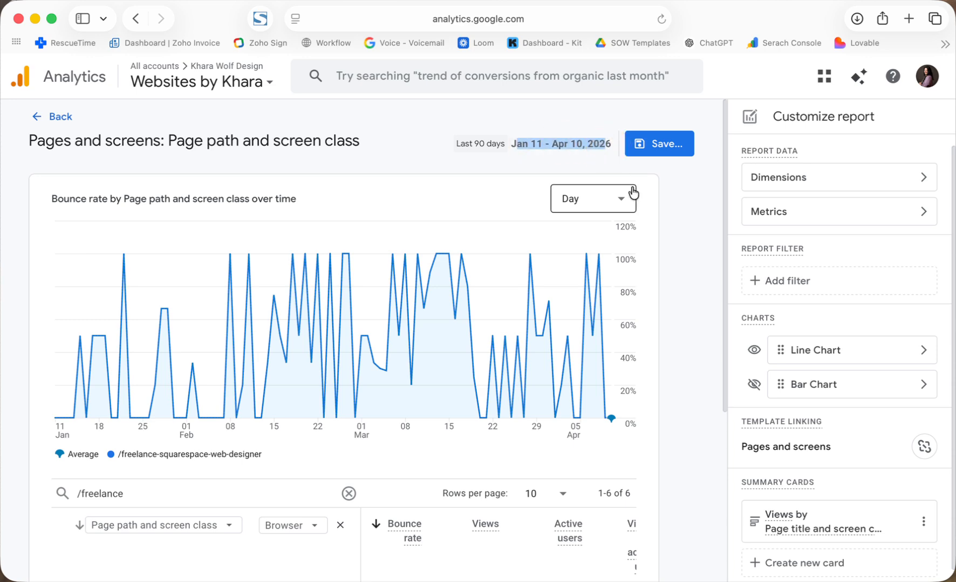
pyautogui.scroll(-5, 684, 234)
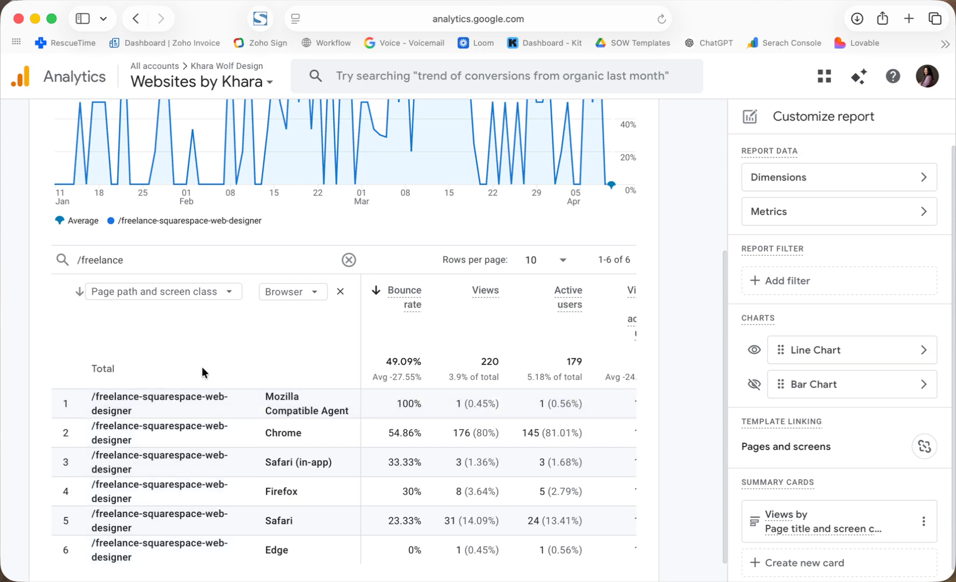
pyautogui.click(298, 296)
pyautogui.click(680, 240)
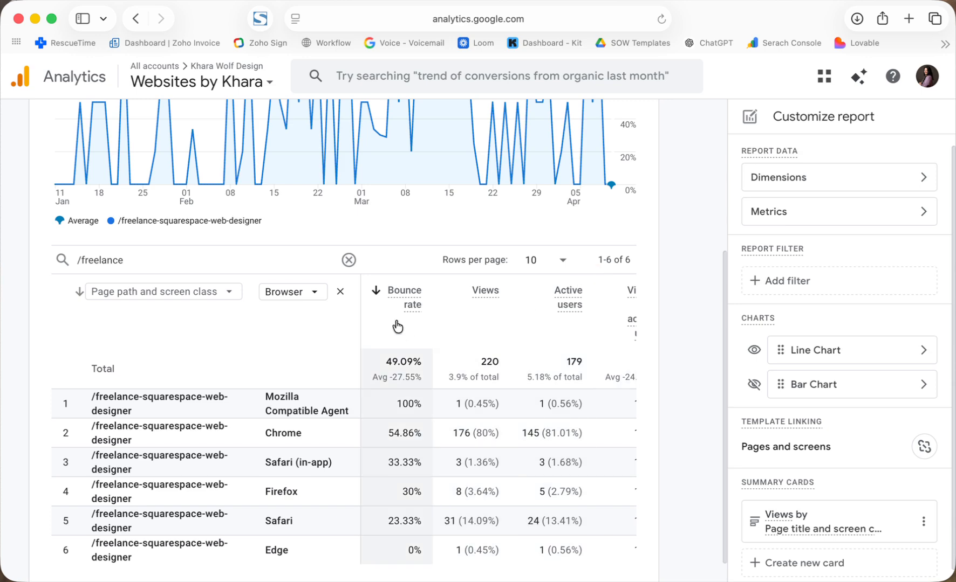
# Leave the report customization and discard the unsaved changes.
pyautogui.scroll(5, 527, 352)
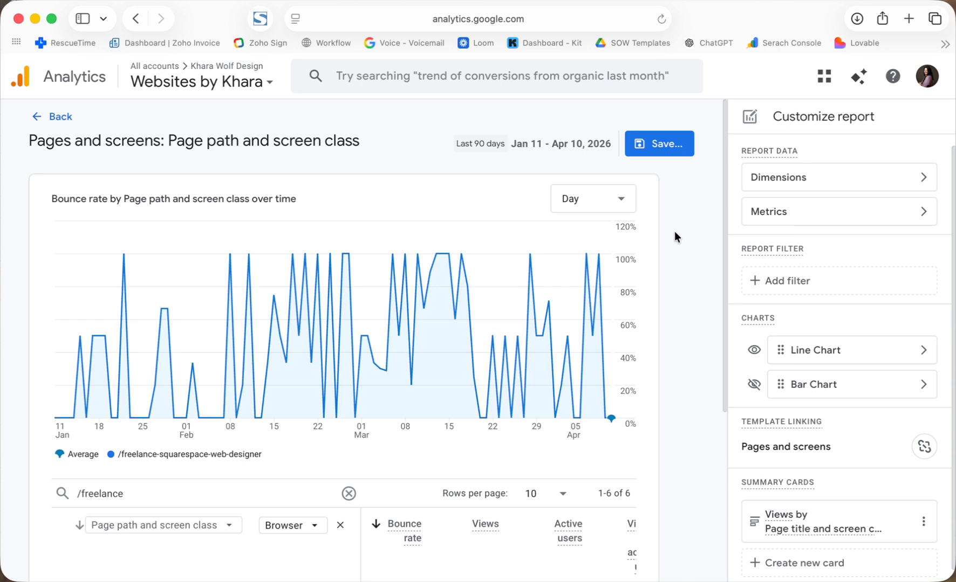
pyautogui.click(60, 118)
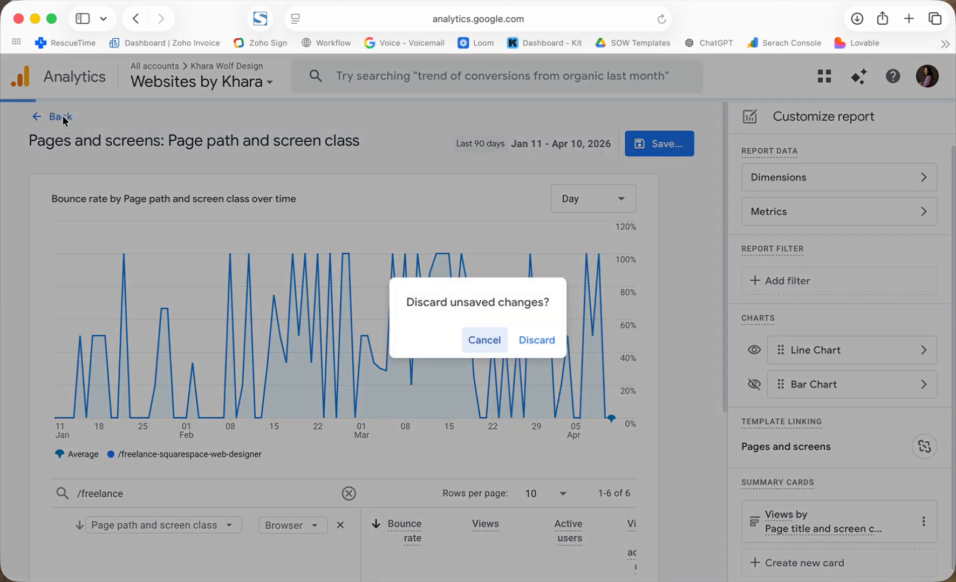
pyautogui.click(546, 345)
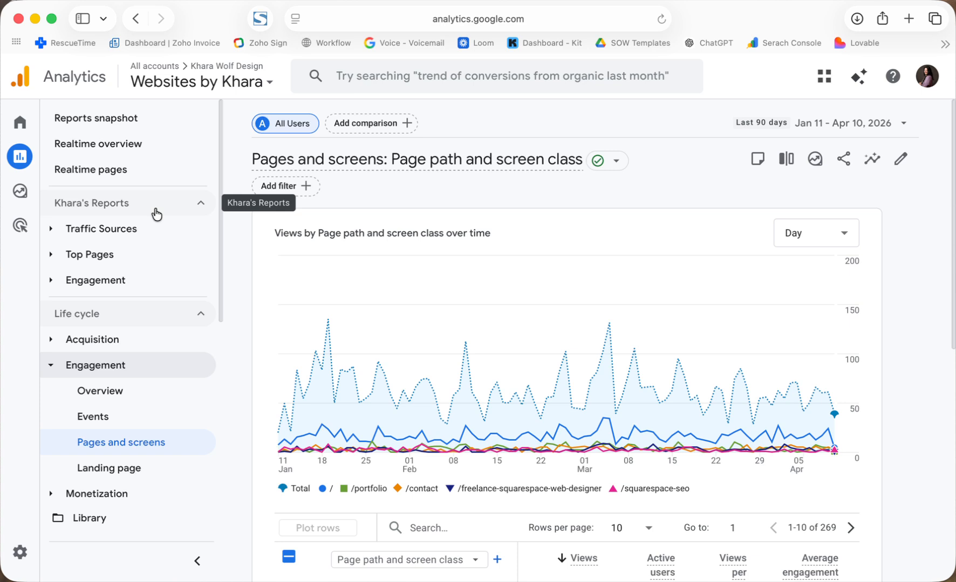
# Open the reports Library and look for the Bounce Rate & Browser Type report and the collection it belongs to.
pyautogui.click(51, 162)
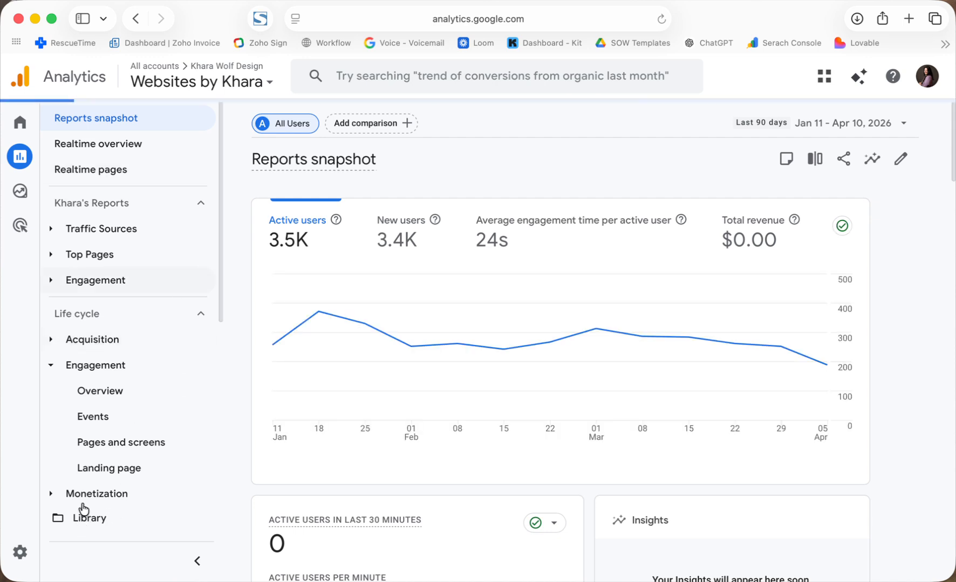
pyautogui.scroll(-4, 144, 274)
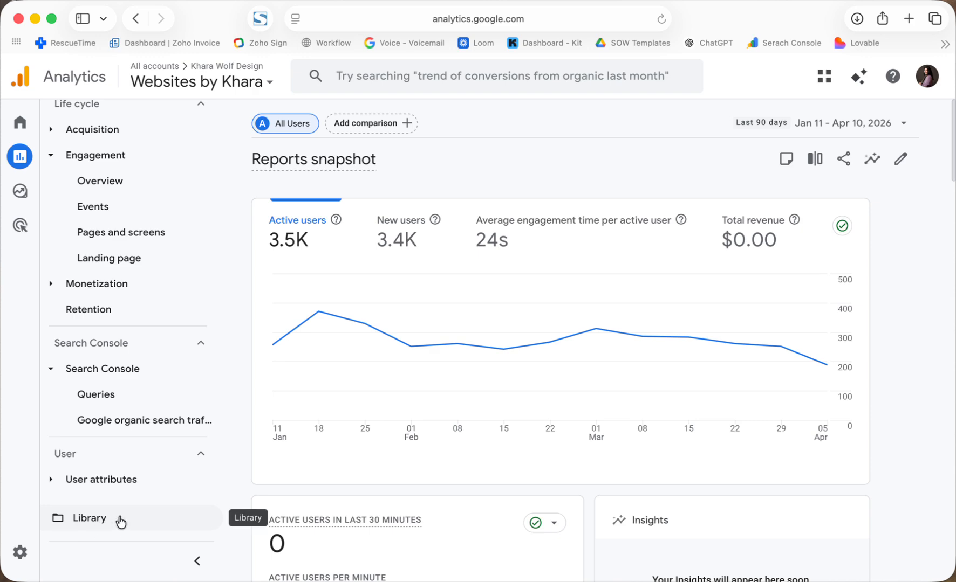
pyautogui.click(103, 526)
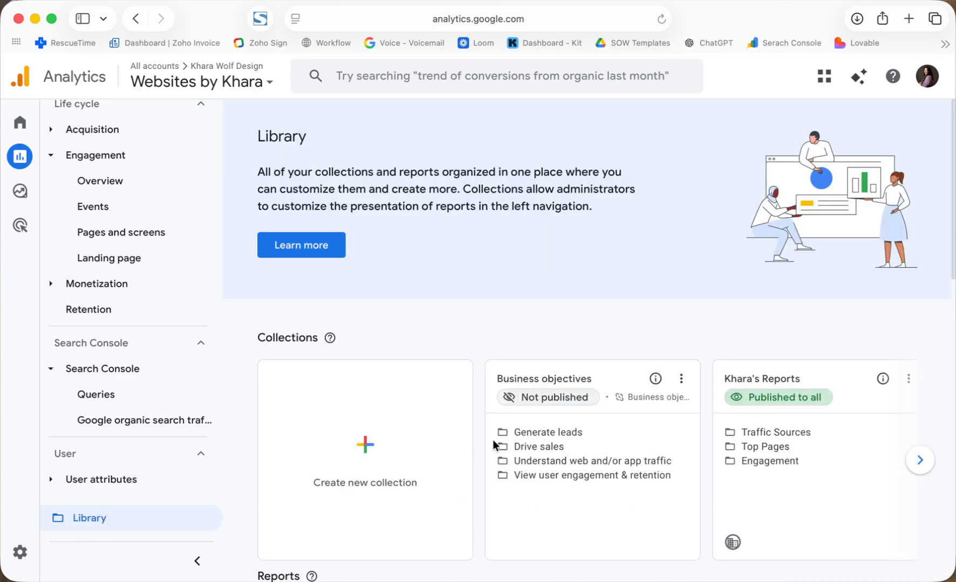
pyautogui.scroll(-10, 493, 440)
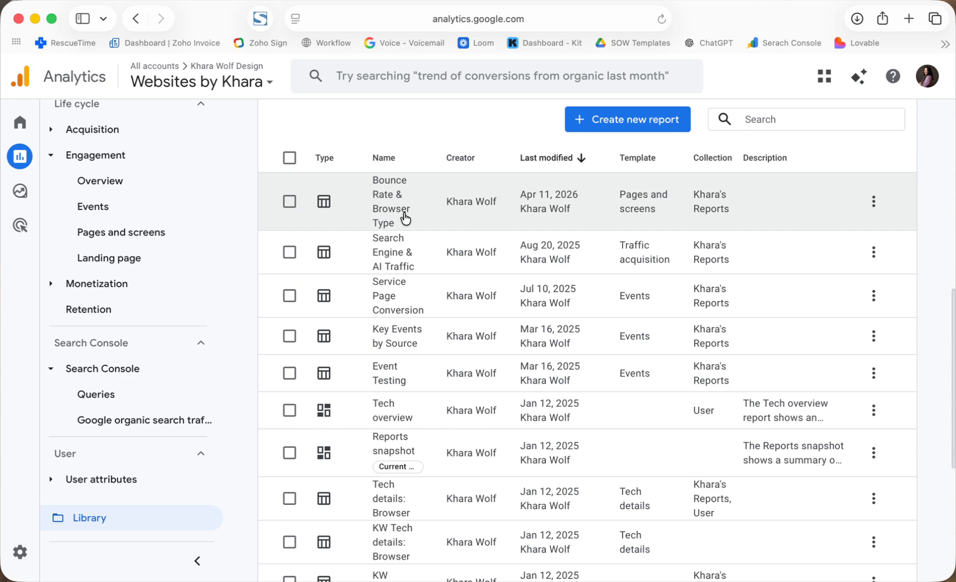
pyautogui.scroll(10, 605, 250)
pyautogui.scroll(-3, 605, 250)
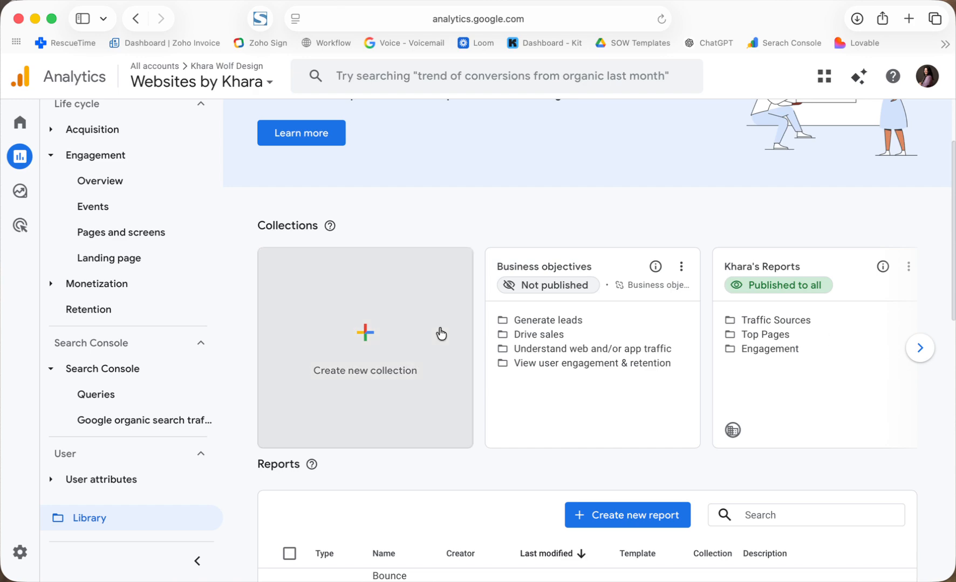
pyautogui.doubleClick(764, 268)
pyautogui.scroll(-5, 659, 324)
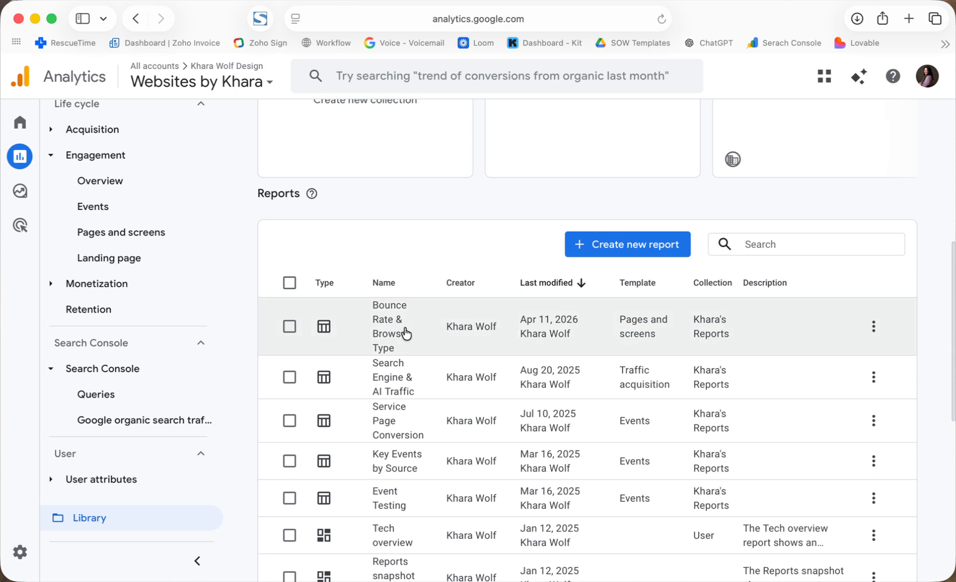
# Expand the Engagement topic of the custom report collection and compare its reports with the Library's collections and report list.
pyautogui.scroll(4, 165, 263)
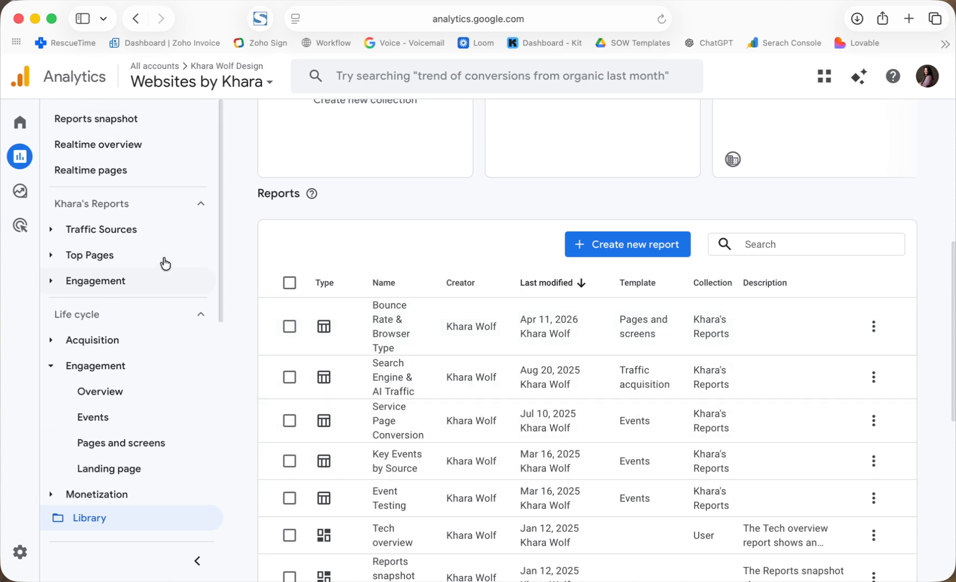
pyautogui.click(53, 285)
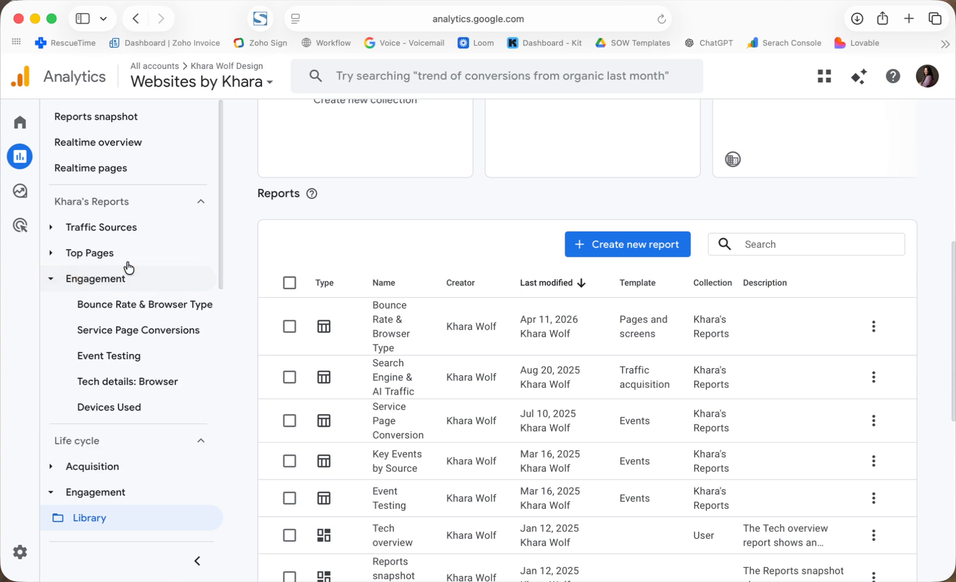
pyautogui.click(115, 199)
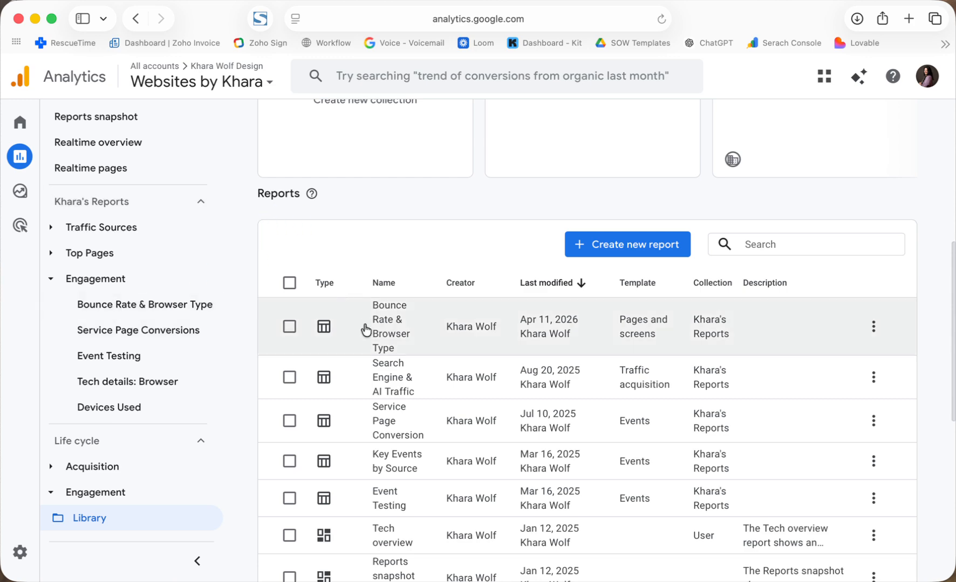
pyautogui.scroll(3, 337, 277)
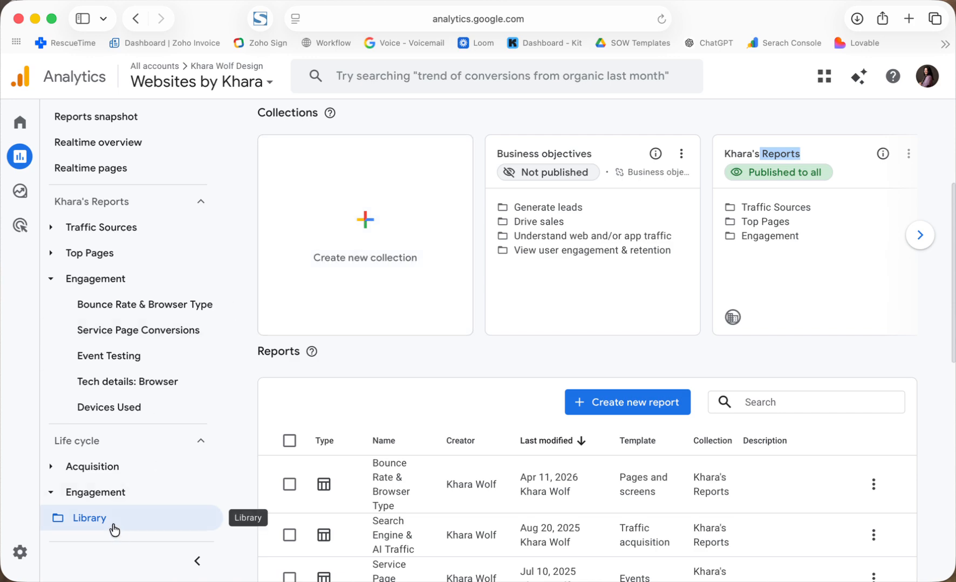
pyautogui.scroll(-4, 335, 441)
pyautogui.scroll(-1, 337, 443)
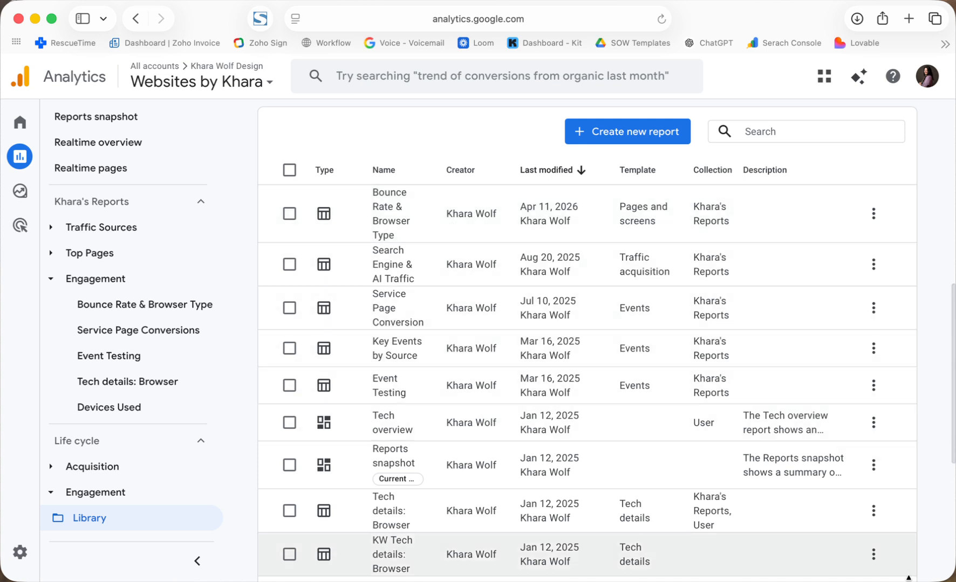
pyautogui.click(883, 293)
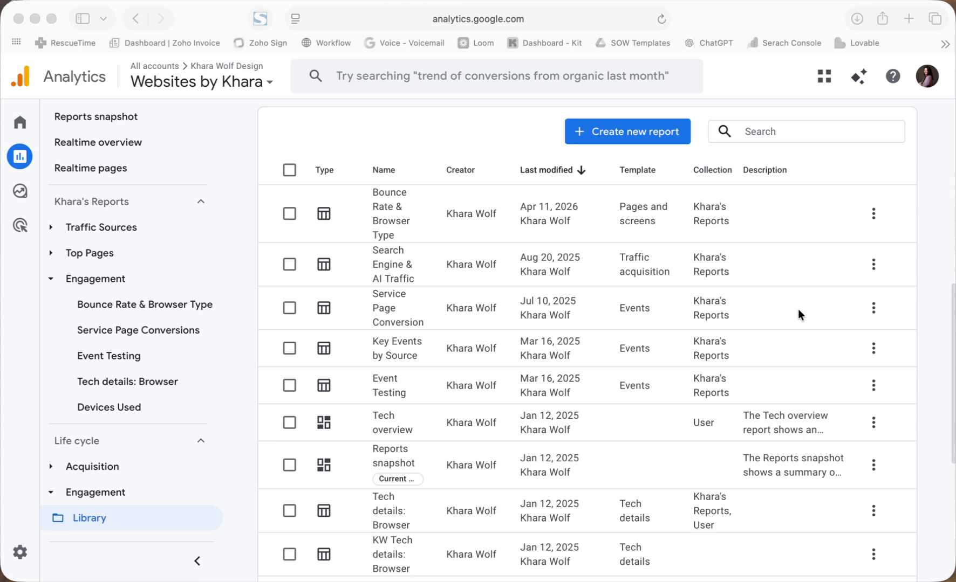